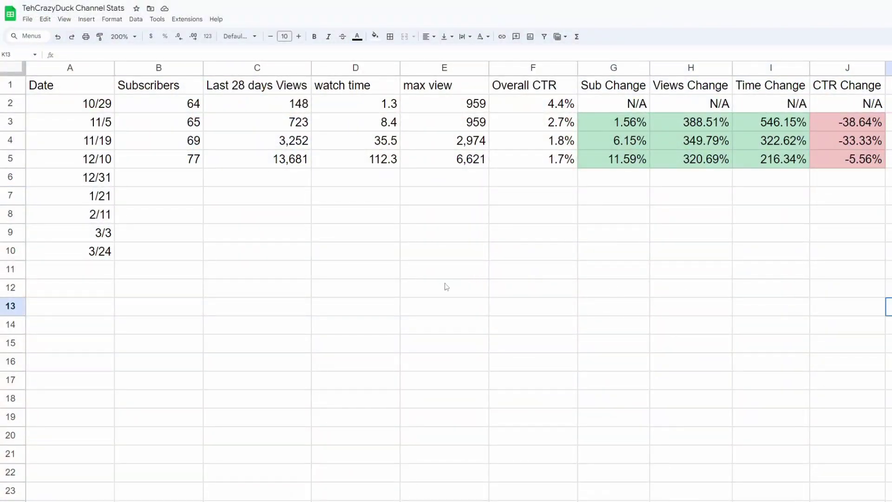
- Review the 10/29 and 12/10 stat rows and the 11/19 views and watch-time figures
{"action": "left_click", "coordinate": [93, 89]}
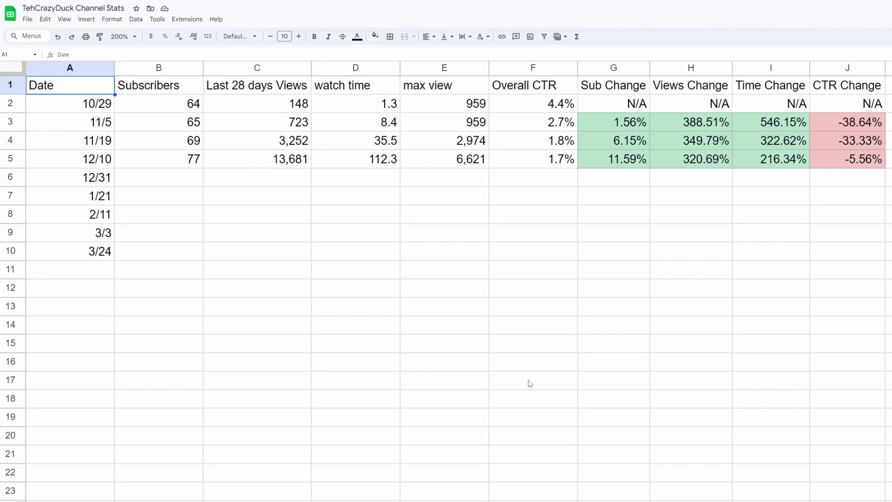
{"action": "left_click", "coordinate": [20, 103]}
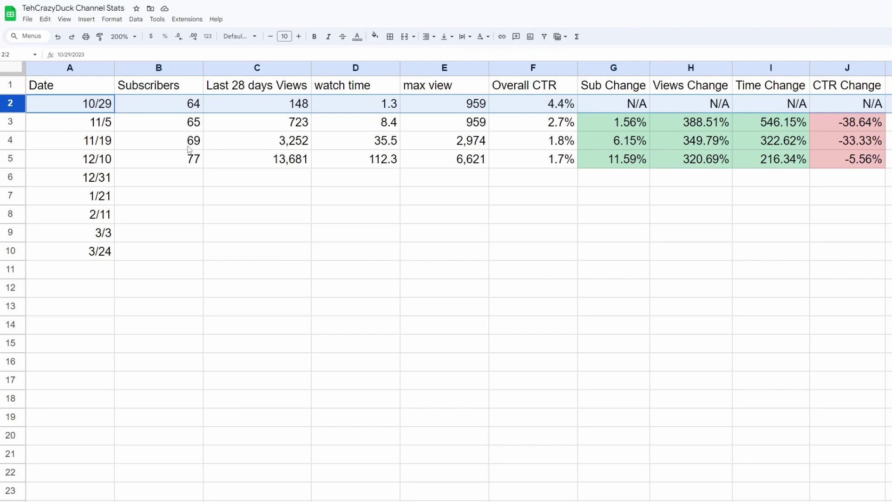
{"action": "left_click", "coordinate": [274, 146]}
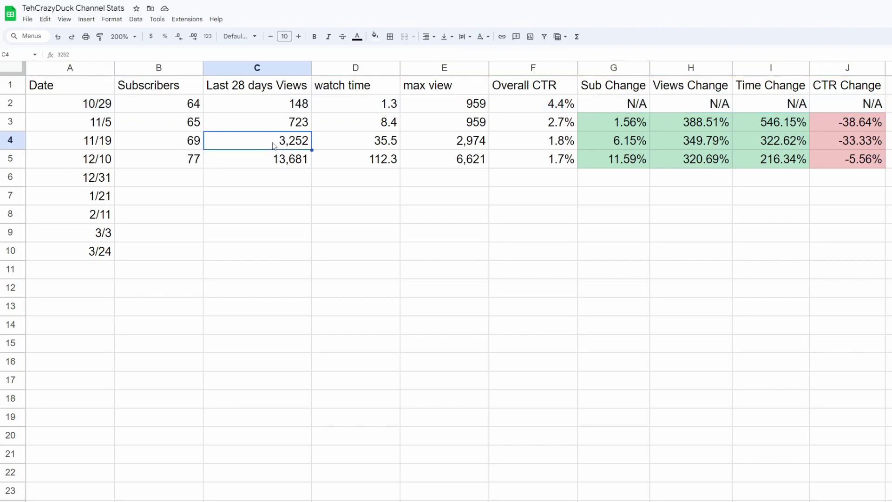
{"action": "left_click", "coordinate": [344, 150]}
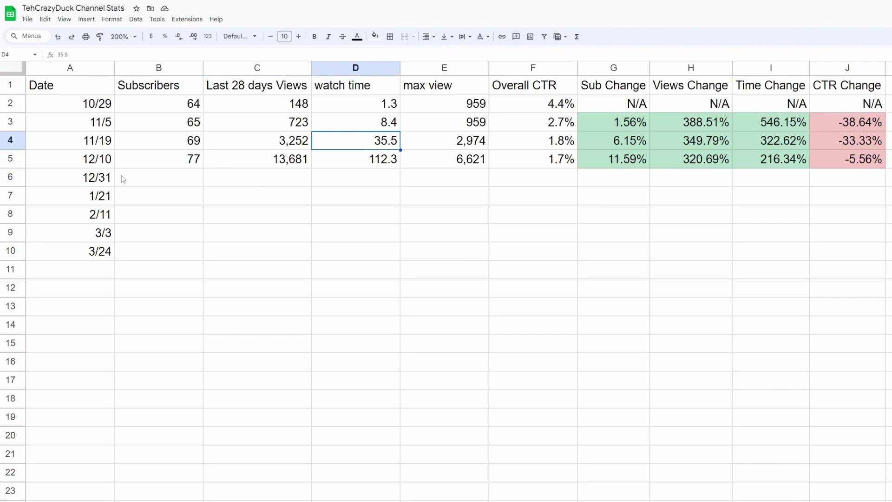
{"action": "left_click", "coordinate": [19, 159]}
{"action": "left_click", "coordinate": [557, 238]}
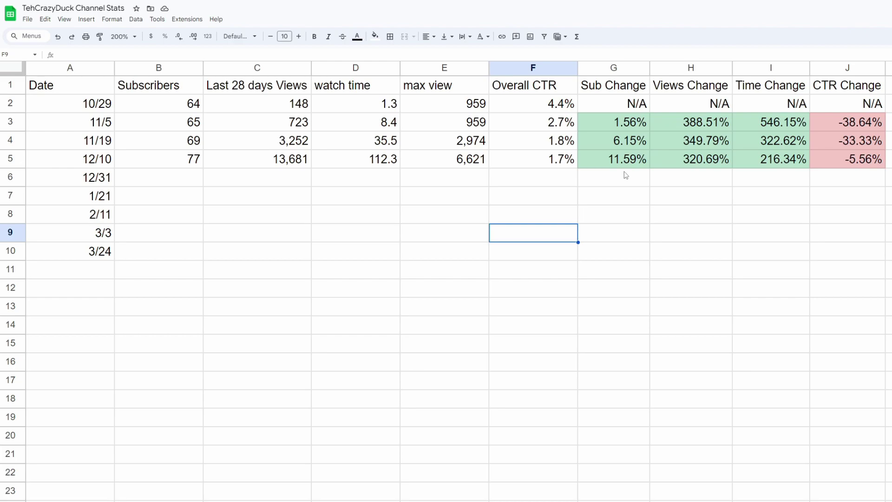
- Check the 12/10 views, watch time and max view, and inspect the H5 Views Change formula
{"action": "left_click", "coordinate": [286, 167]}
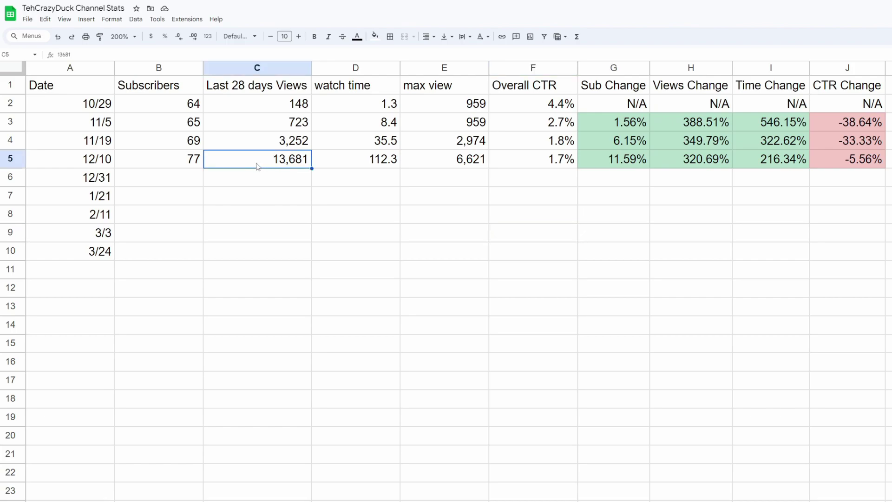
{"action": "left_click", "coordinate": [282, 184]}
{"action": "left_click", "coordinate": [346, 166]}
{"action": "left_click", "coordinate": [438, 166]}
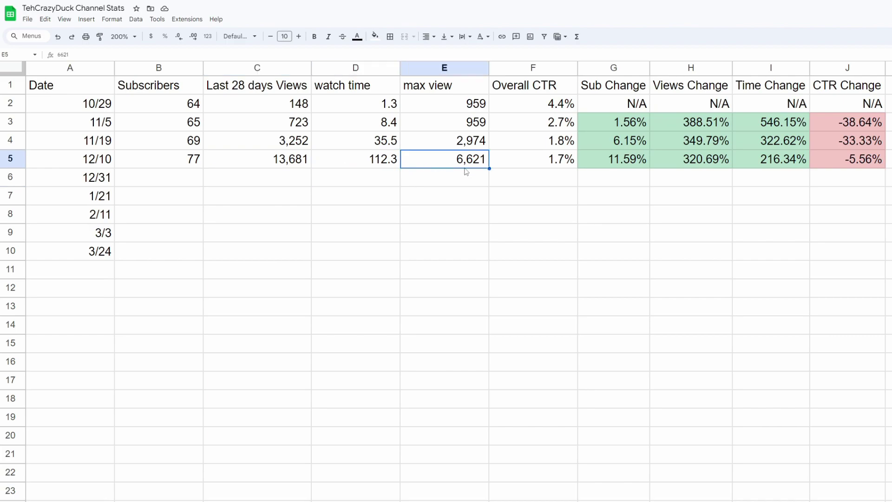
{"action": "left_click", "coordinate": [566, 176]}
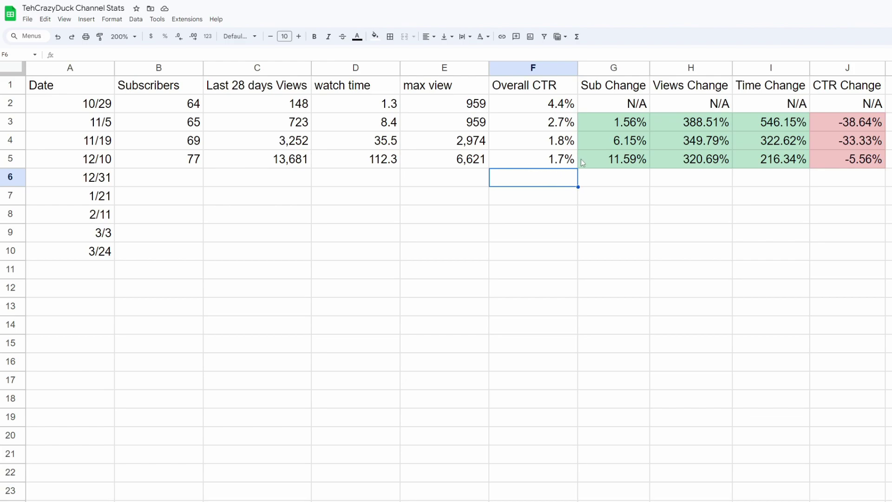
{"action": "left_click", "coordinate": [695, 176]}
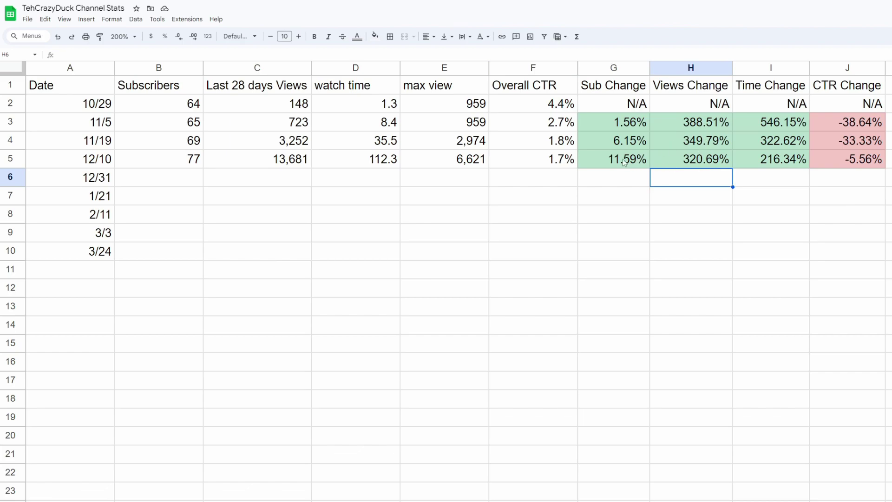
{"action": "left_click", "coordinate": [703, 164]}
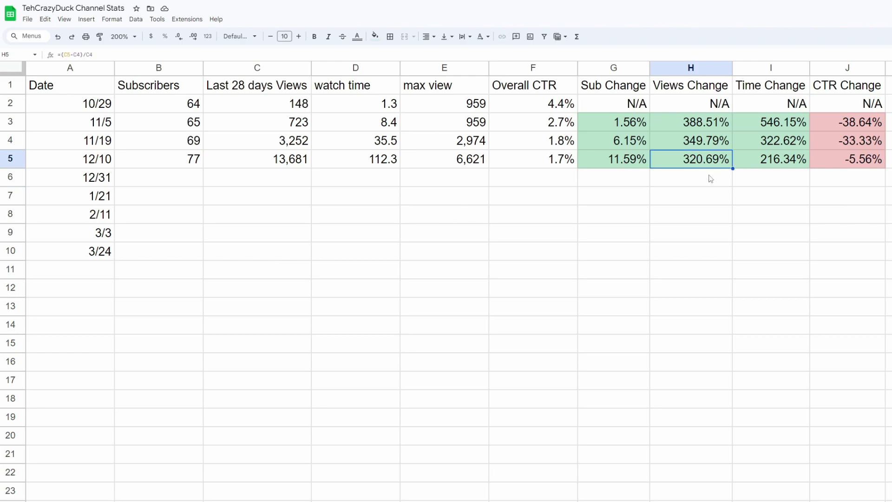
{"action": "left_click", "coordinate": [710, 178]}
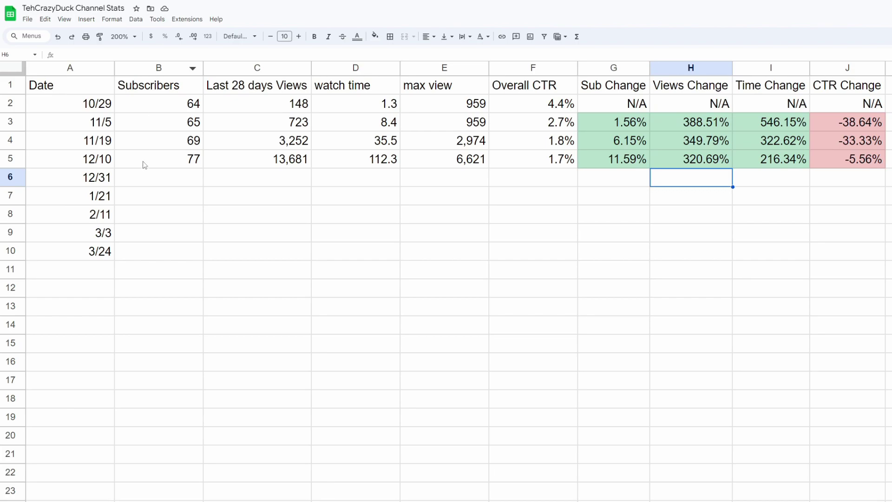
- Select the empty 12/31 entries B6:F6 and the future-date block B7:C10
{"action": "left_click_drag", "start_coordinate": [149, 185], "coordinate": [529, 191]}
{"action": "left_click", "coordinate": [535, 188]}
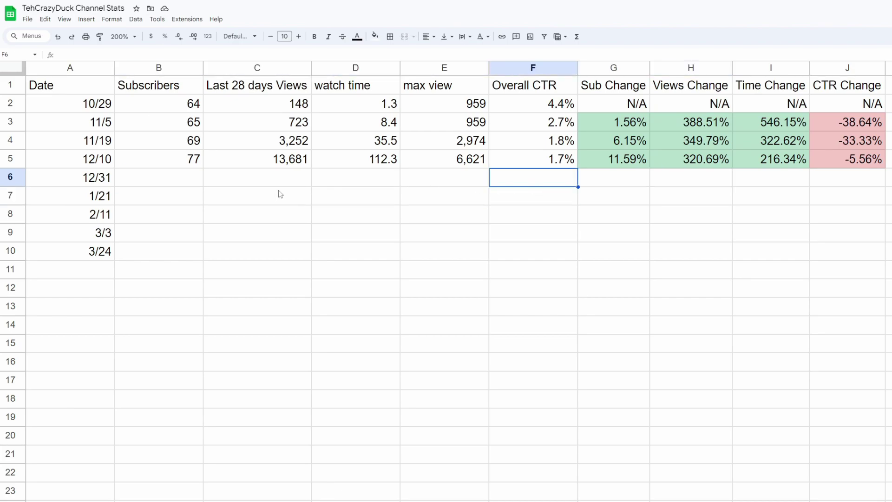
{"action": "left_click", "coordinate": [172, 180]}
{"action": "left_click_drag", "start_coordinate": [144, 196], "coordinate": [240, 256]}
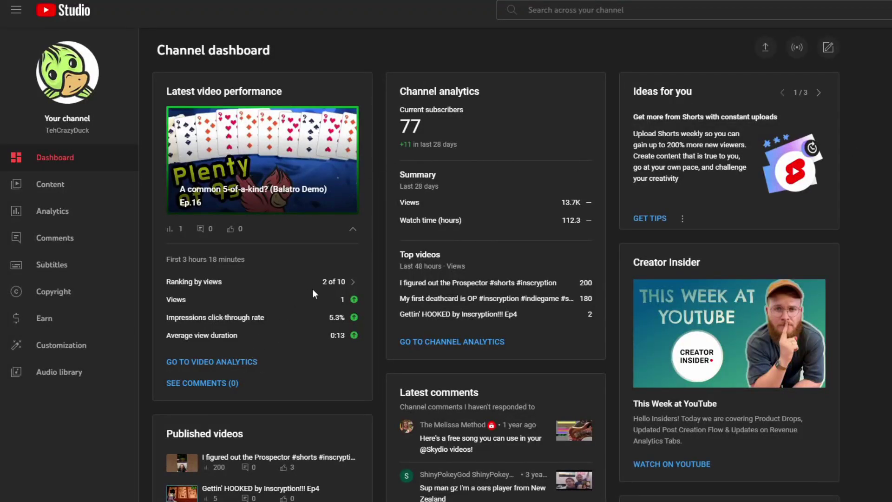
- View the dashboard's Top recent videos ranking, then close it
{"action": "left_click", "coordinate": [352, 282]}
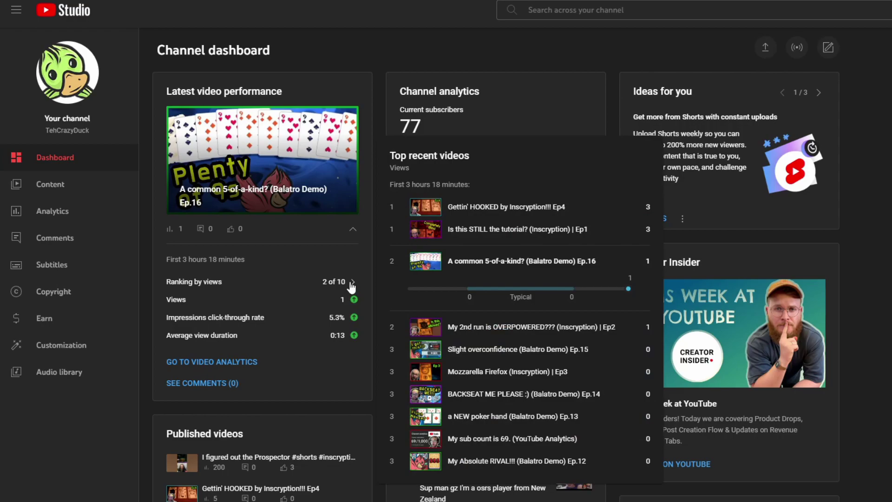
{"action": "left_click", "coordinate": [273, 270]}
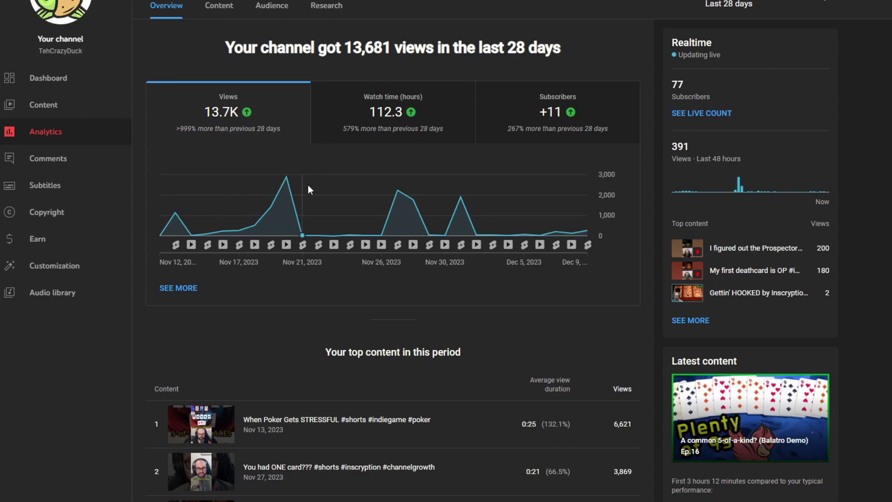
- Switch the 28-day chart between views, watch time and subscribers, then open the Content analytics tab
{"action": "mouse_move", "coordinate": [283, 205]}
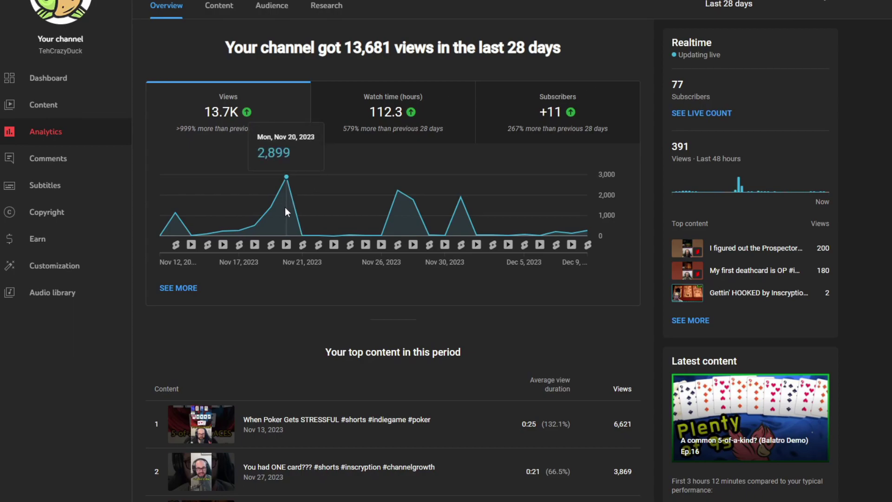
{"action": "left_click", "coordinate": [394, 136]}
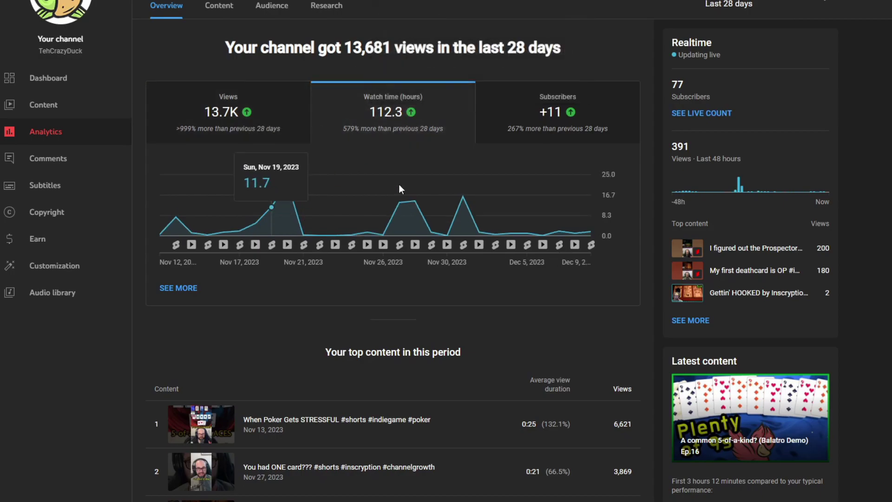
{"action": "left_click", "coordinate": [543, 112]}
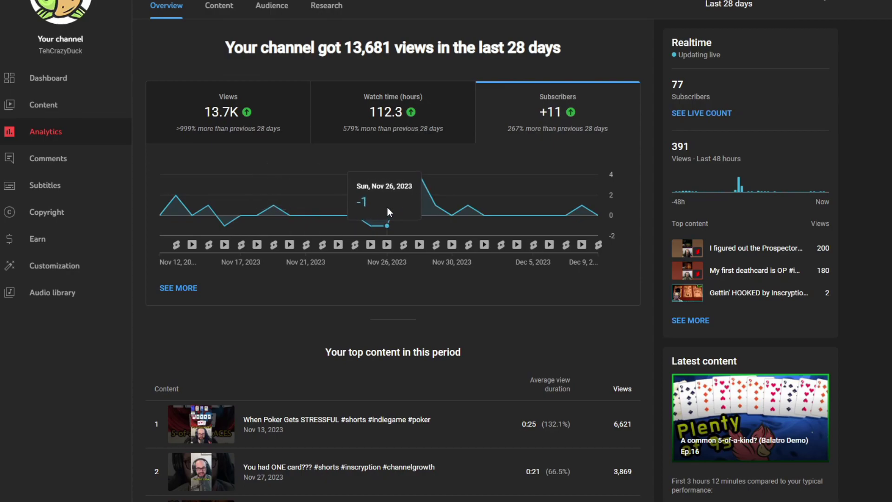
{"action": "left_click", "coordinate": [245, 118]}
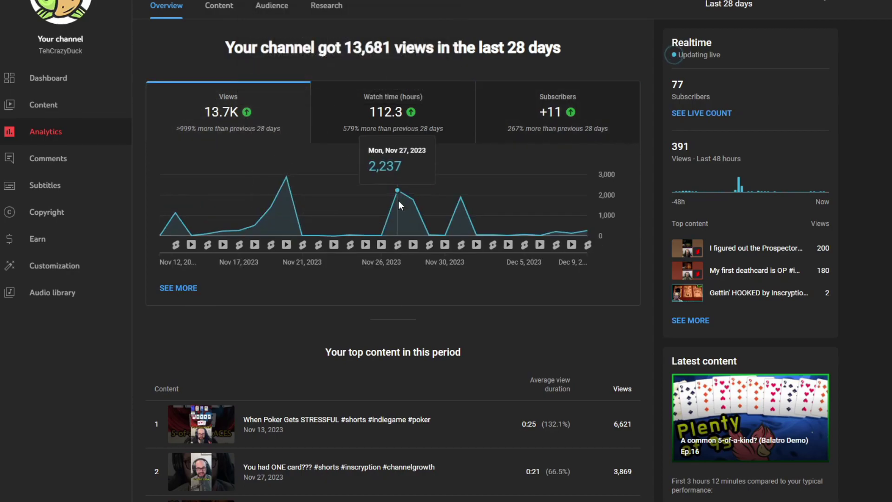
{"action": "left_click", "coordinate": [515, 139]}
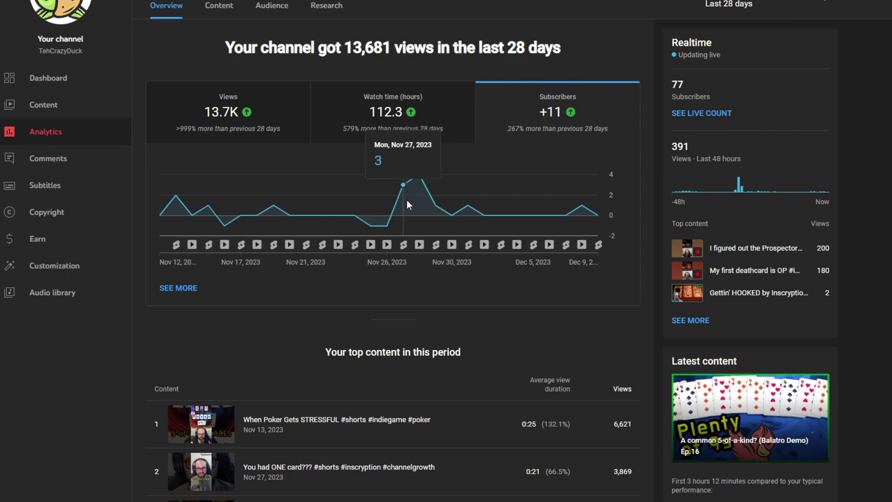
{"action": "left_click", "coordinate": [397, 132]}
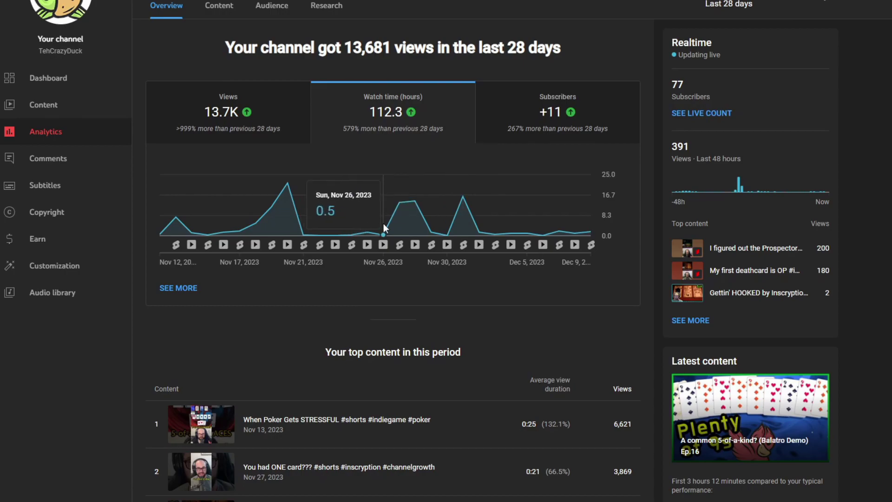
{"action": "mouse_move", "coordinate": [399, 245]}
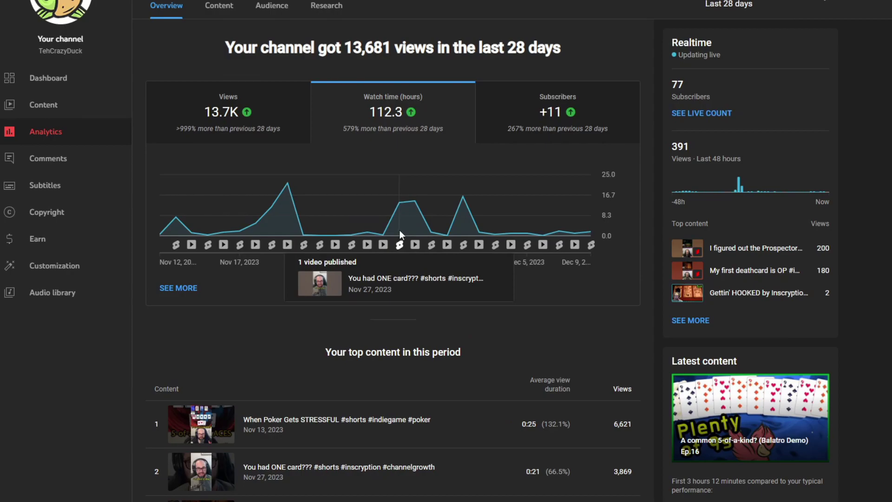
{"action": "left_click", "coordinate": [226, 8]}
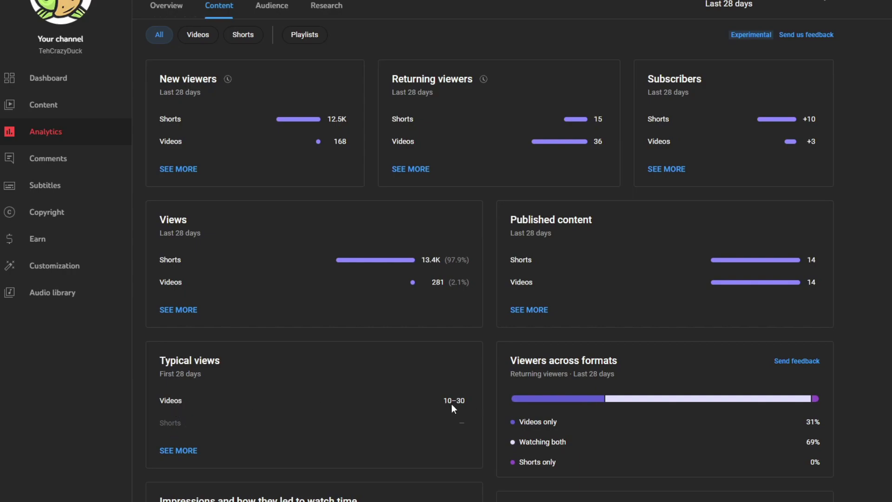
- Scroll down to the impressions funnel (16.5K, 1.7% CTR) and the traffic sources card
{"action": "mouse_move", "coordinate": [187, 423]}
{"action": "scroll", "coordinate": [462, 422], "scroll_direction": "down", "scroll_amount": 7}
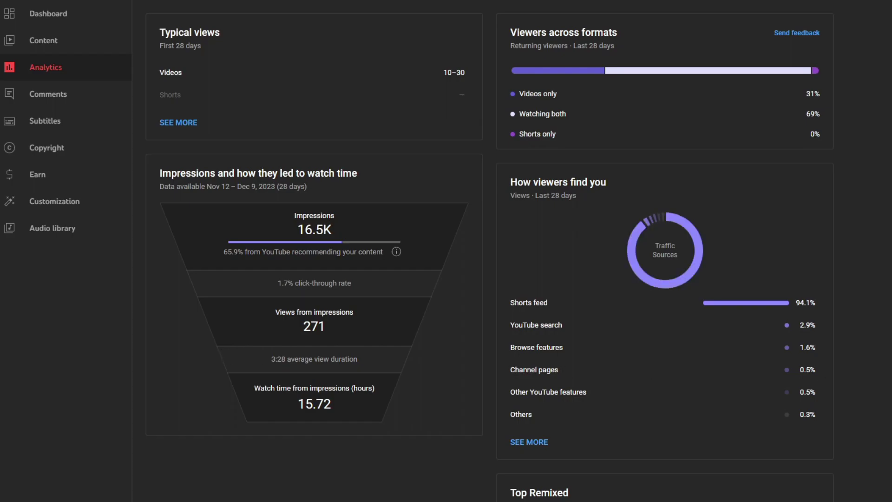
- Scroll back up and open Content to list videos scheduled through Jan 2, 2024
{"action": "scroll", "coordinate": [488, 250], "scroll_direction": "up", "scroll_amount": 5}
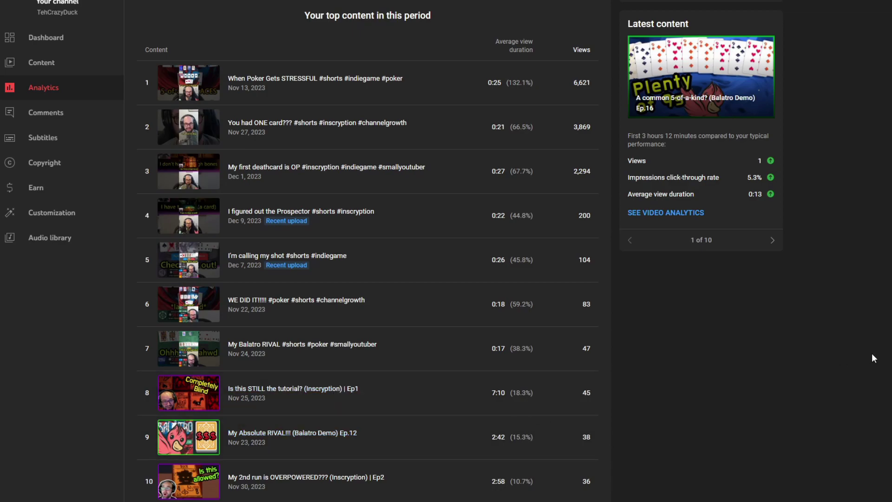
{"action": "scroll", "coordinate": [842, 380], "scroll_direction": "up", "scroll_amount": 5}
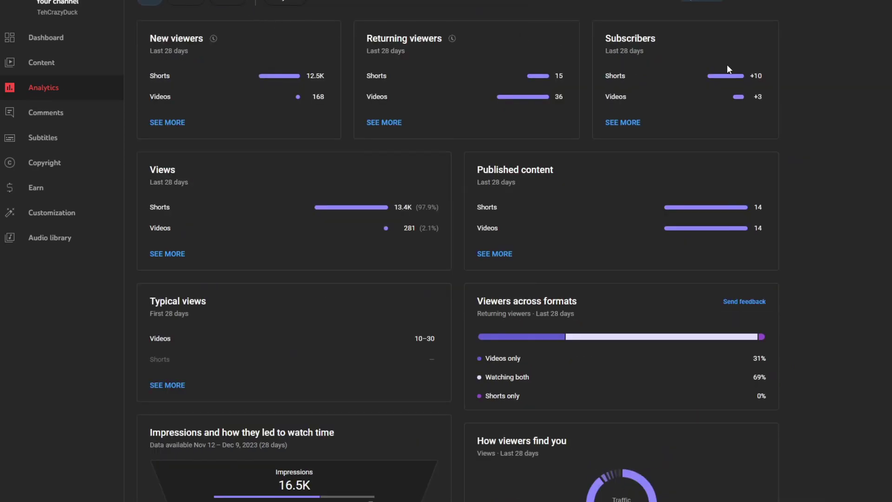
{"action": "left_click", "coordinate": [71, 70]}
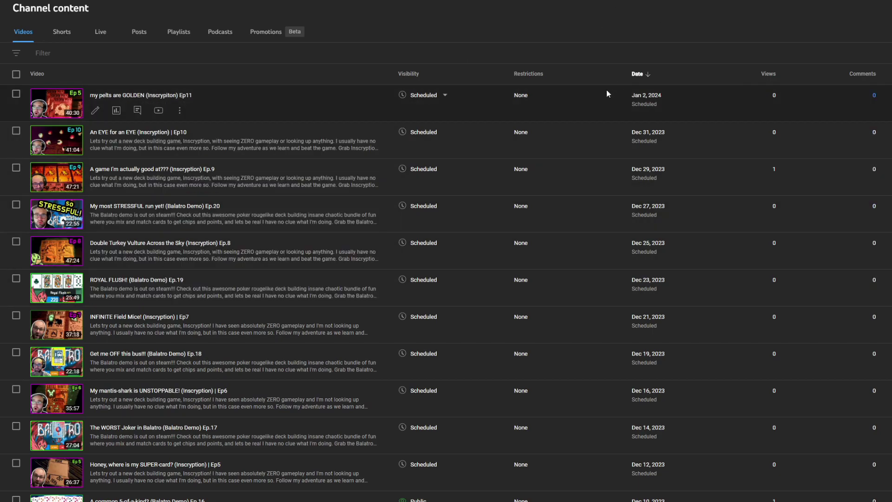
{"action": "scroll", "coordinate": [606, 90], "scroll_direction": "down", "scroll_amount": 2}
{"action": "scroll", "coordinate": [740, 187], "scroll_direction": "down", "scroll_amount": 4}
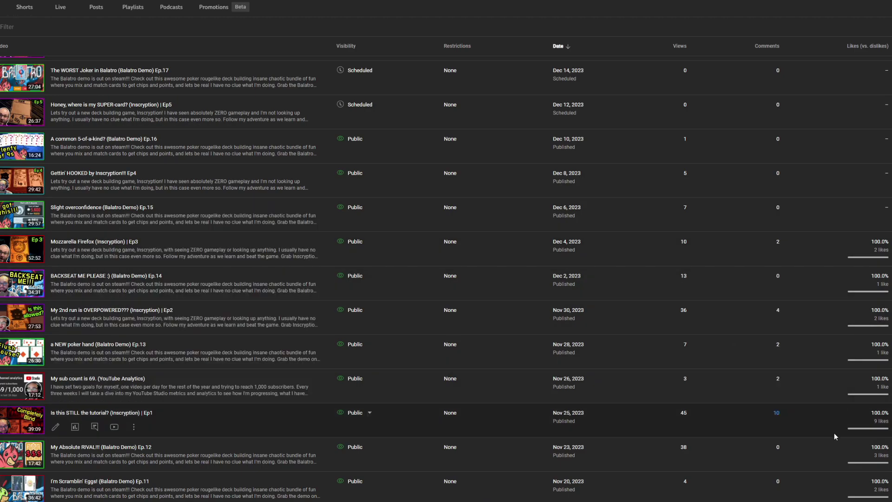
{"action": "mouse_move", "coordinate": [825, 460]}
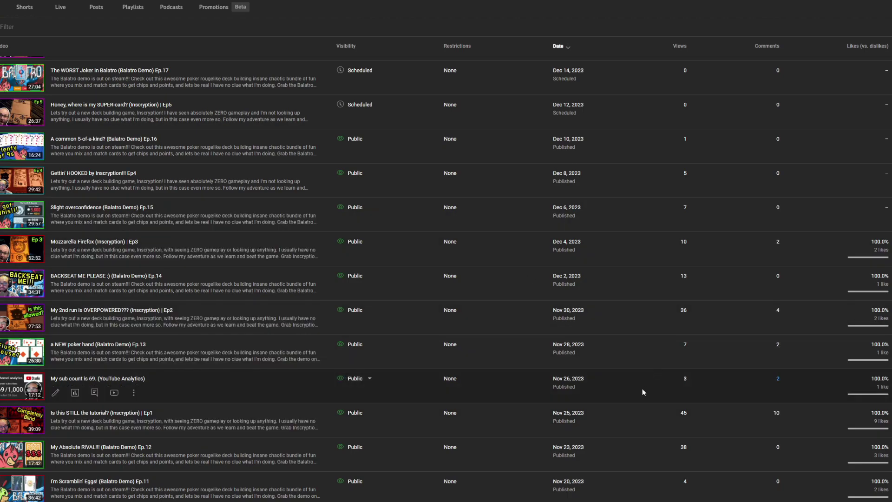
{"action": "scroll", "coordinate": [641, 389], "scroll_direction": "down", "scroll_amount": 5}
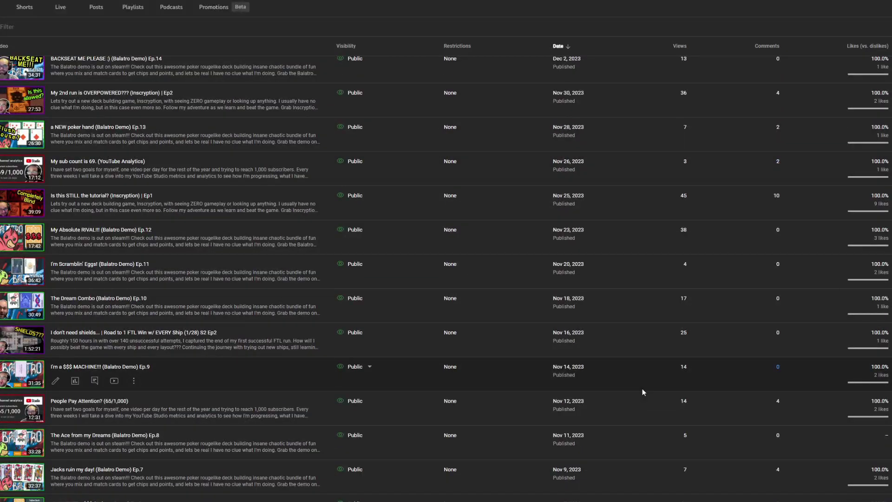
{"action": "scroll", "coordinate": [642, 389], "scroll_direction": "down", "scroll_amount": 3}
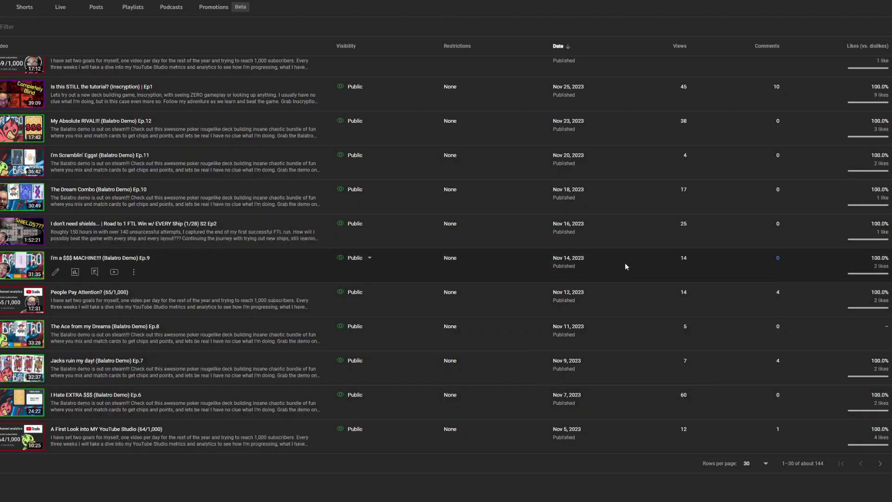
{"action": "scroll", "coordinate": [639, 289], "scroll_direction": "up", "scroll_amount": 2}
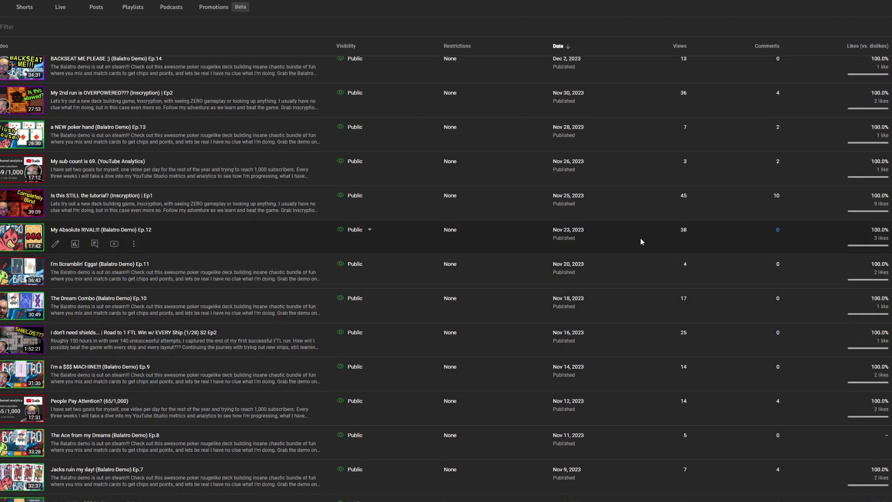
{"action": "scroll", "coordinate": [661, 378], "scroll_direction": "down", "scroll_amount": 2}
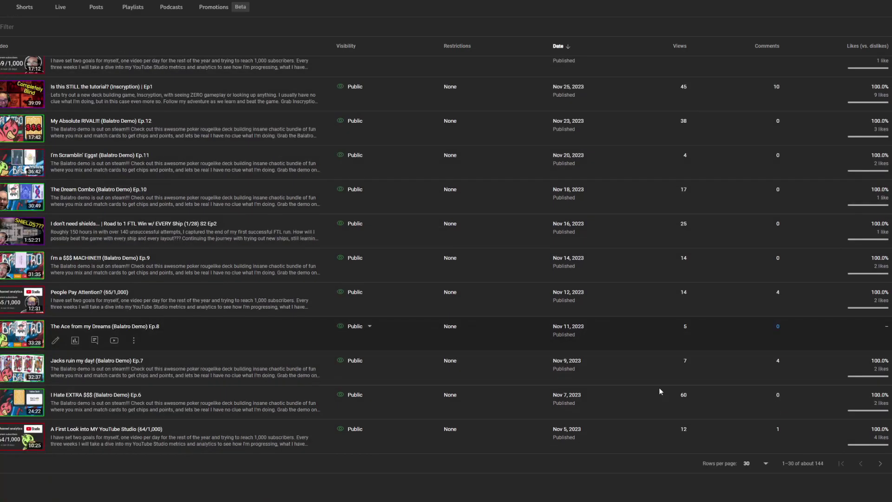
{"action": "scroll", "coordinate": [642, 400], "scroll_direction": "up", "scroll_amount": 2}
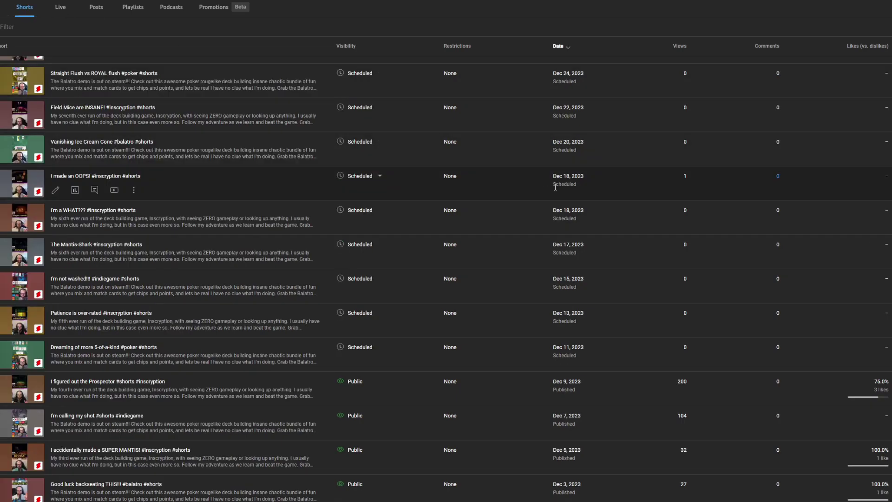
- Scroll through the Shorts list down to shorts published Nov 10, 2023
{"action": "scroll", "coordinate": [554, 186], "scroll_direction": "down", "scroll_amount": 2}
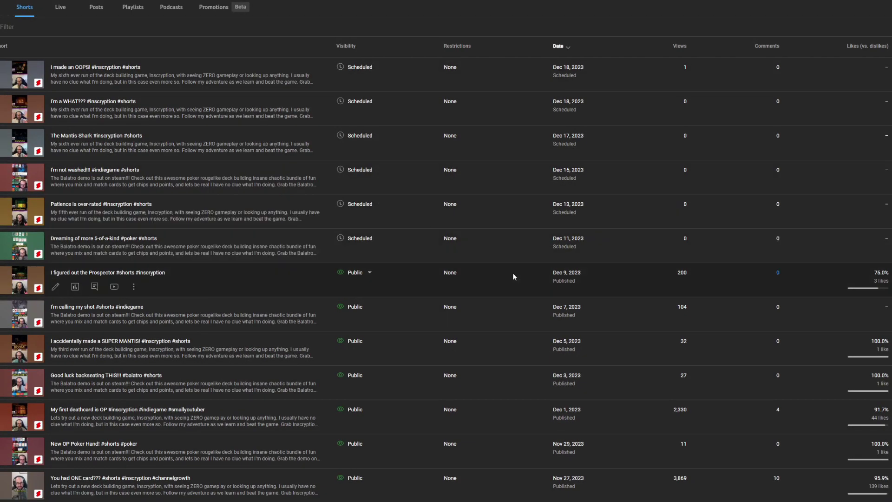
{"action": "scroll", "coordinate": [691, 165], "scroll_direction": "down", "scroll_amount": 2}
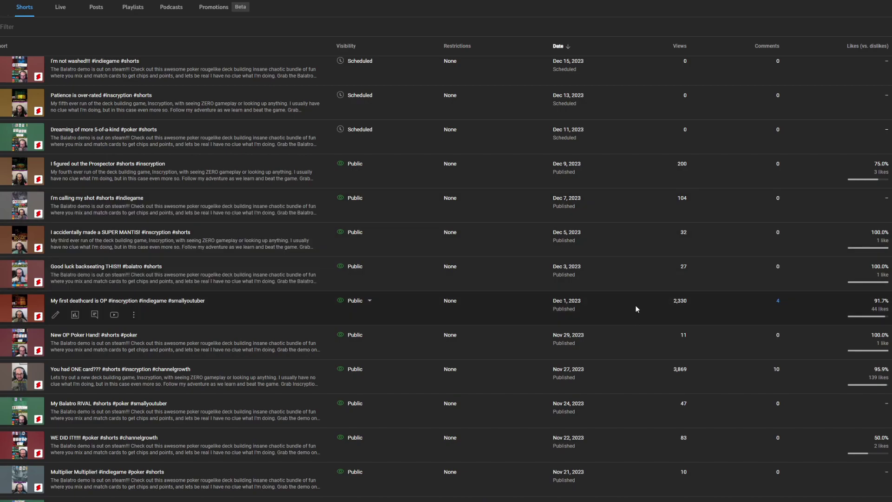
{"action": "scroll", "coordinate": [631, 370], "scroll_direction": "down", "scroll_amount": 3}
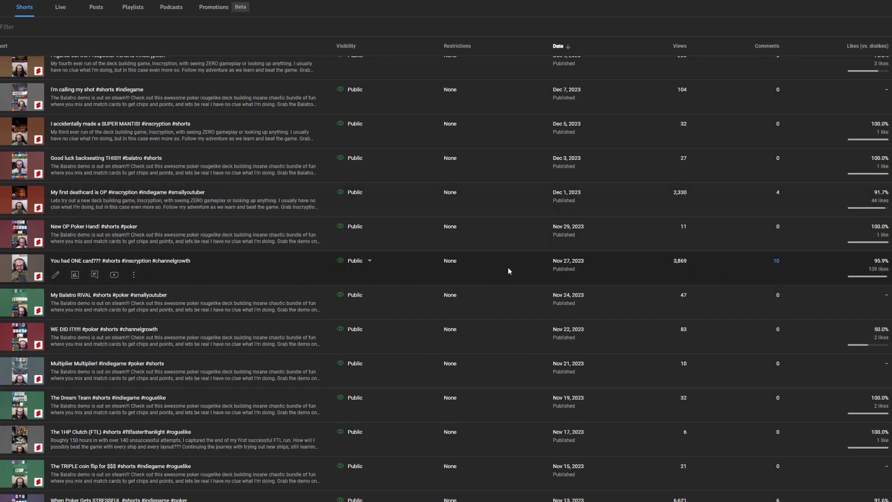
{"action": "scroll", "coordinate": [508, 266], "scroll_direction": "down", "scroll_amount": 3}
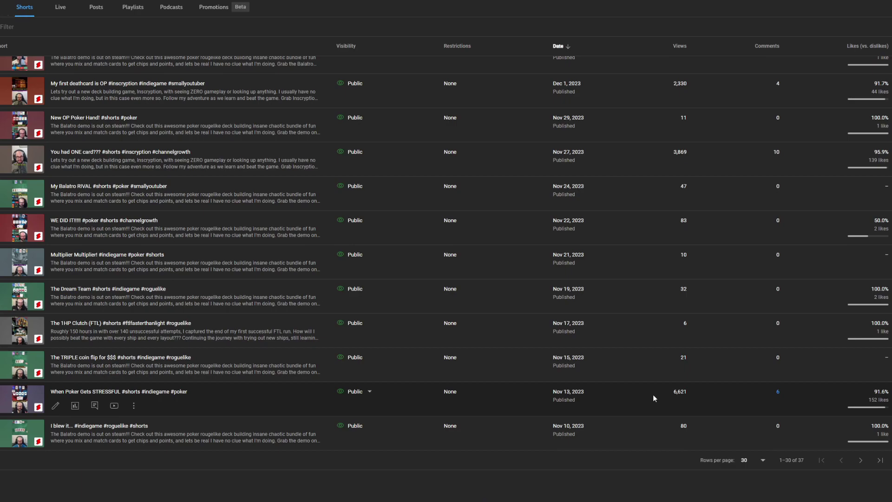
{"action": "scroll", "coordinate": [641, 399], "scroll_direction": "up", "scroll_amount": 9}
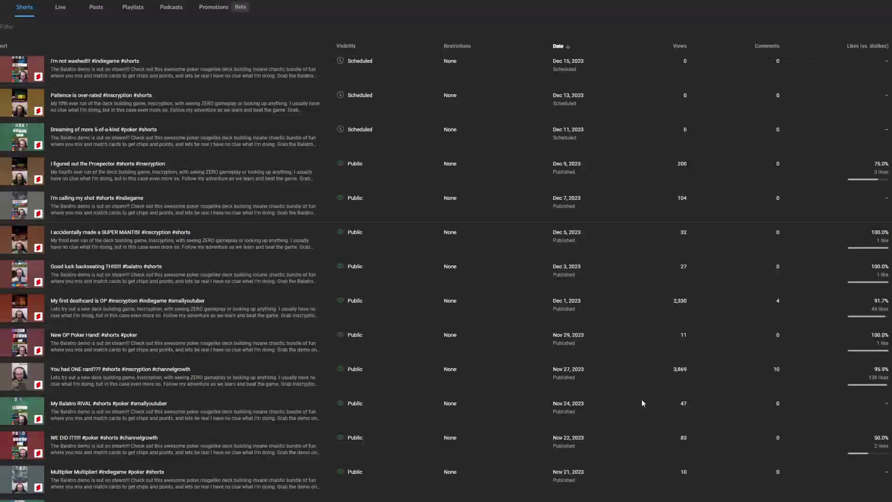
{"action": "scroll", "coordinate": [642, 400], "scroll_direction": "up", "scroll_amount": 3}
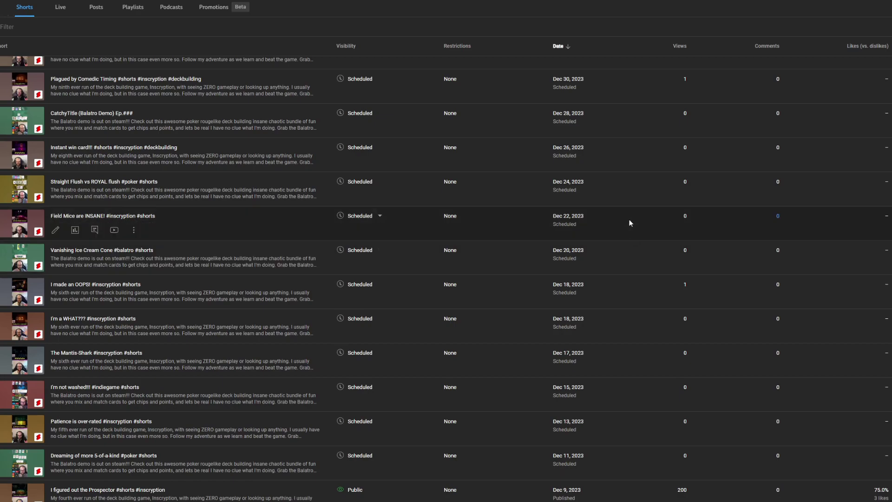
{"action": "scroll", "coordinate": [622, 181], "scroll_direction": "up", "scroll_amount": 2}
{"action": "scroll", "coordinate": [643, 279], "scroll_direction": "down", "scroll_amount": 2}
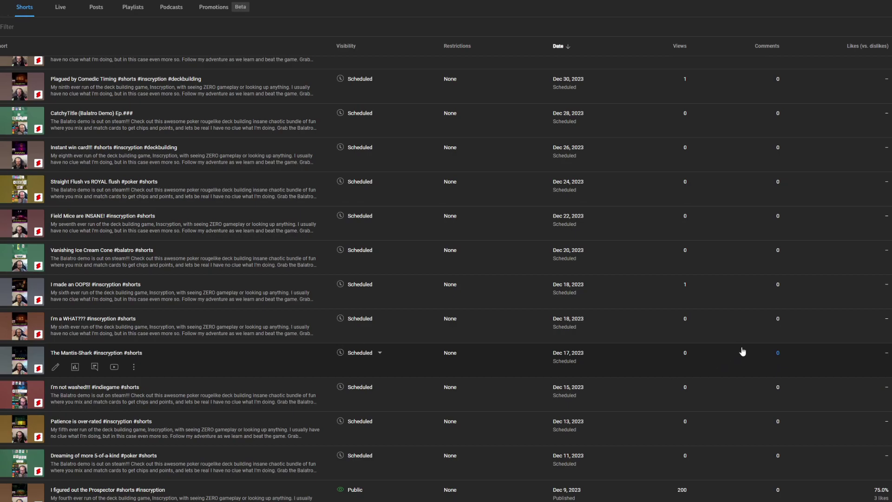
{"action": "scroll", "coordinate": [740, 350], "scroll_direction": "down", "scroll_amount": 6}
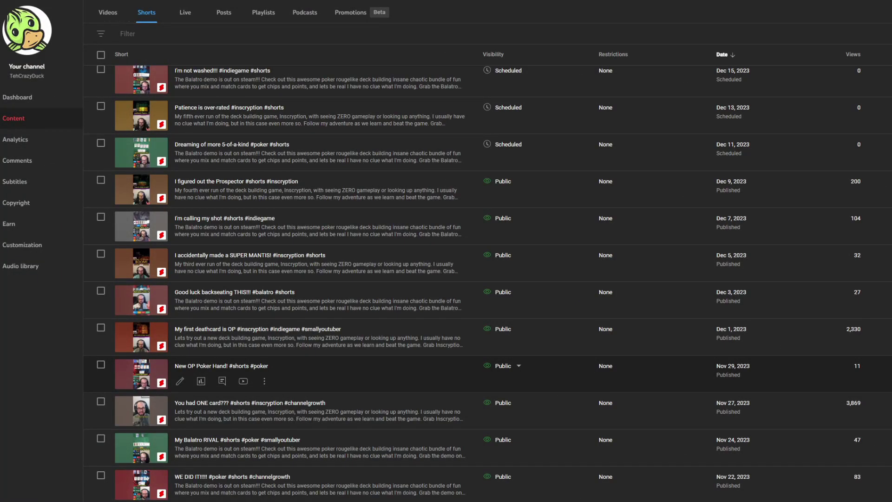
{"action": "scroll", "coordinate": [488, 367], "scroll_direction": "down", "scroll_amount": 2}
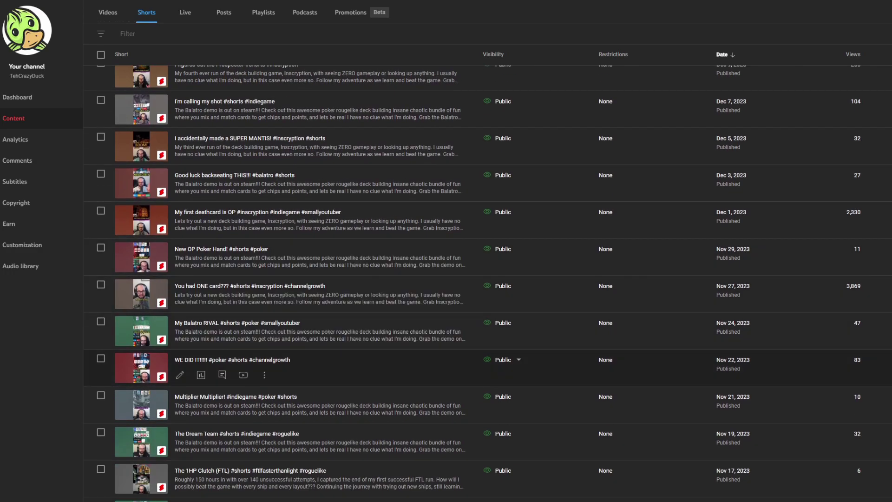
{"action": "scroll", "coordinate": [487, 367], "scroll_direction": "down", "scroll_amount": 2}
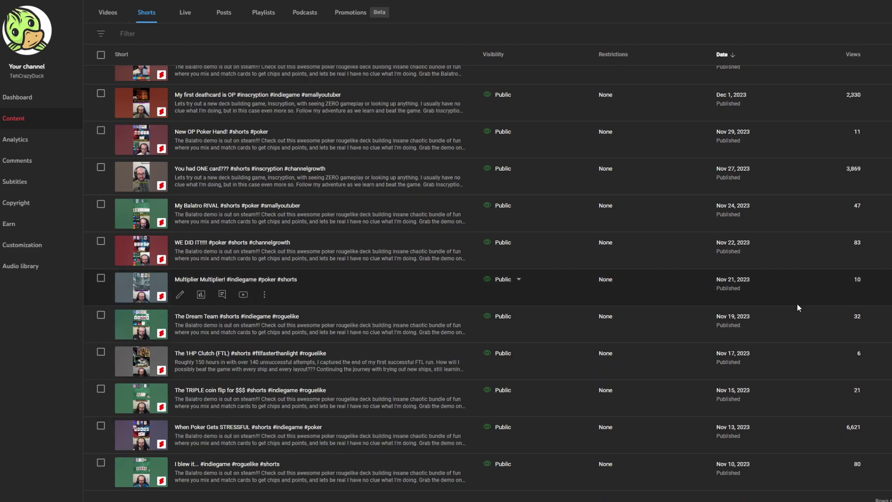
- Open the When Poker Gets STRESSFUL Short's analytics and chart its average view duration under Engagement
{"action": "left_click", "coordinate": [201, 442]}
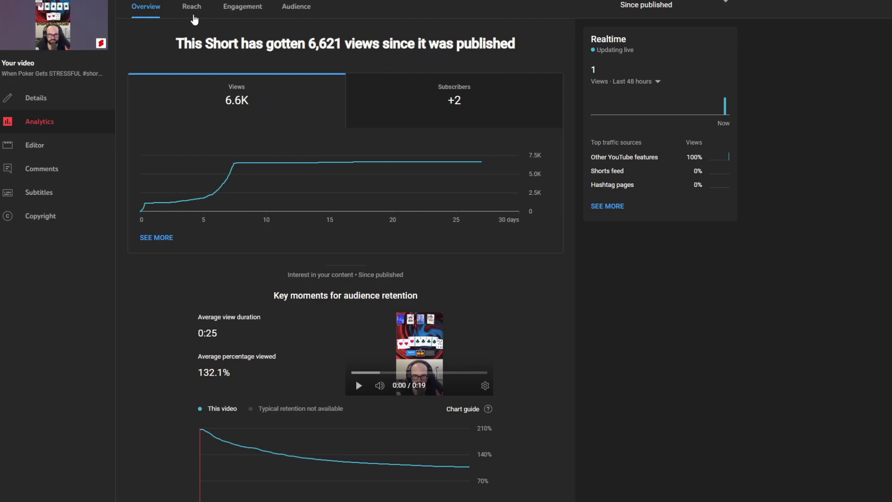
{"action": "left_click", "coordinate": [191, 7]}
{"action": "right_click", "coordinate": [195, 8]}
{"action": "left_click", "coordinate": [260, 7]}
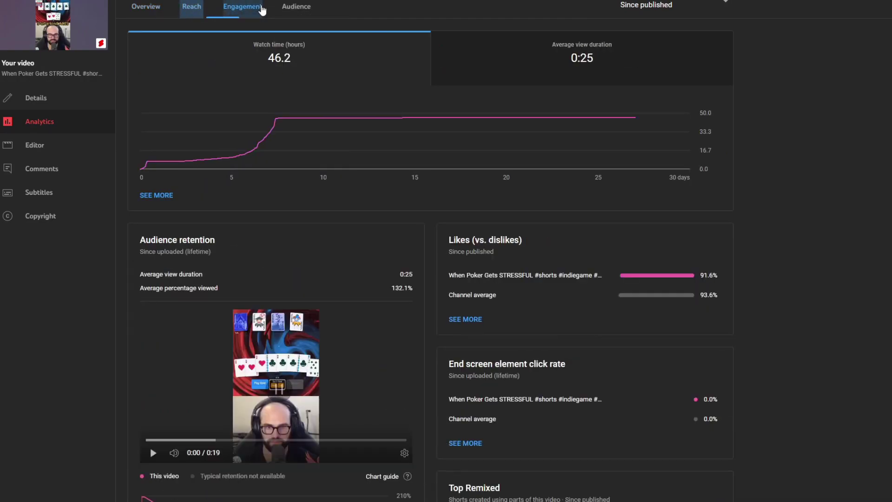
{"action": "left_click", "coordinate": [531, 69]}
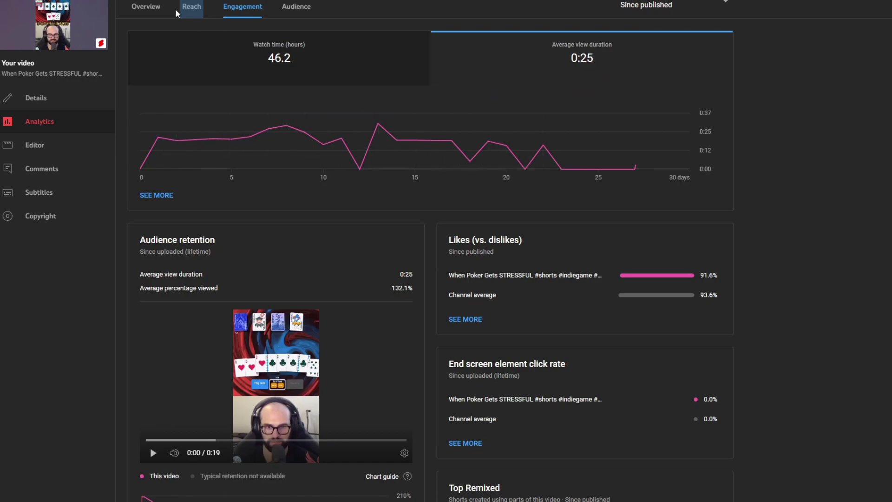
- Return to the Short's overview and highlight its 132.1% average percentage viewed
{"action": "left_click", "coordinate": [146, 7]}
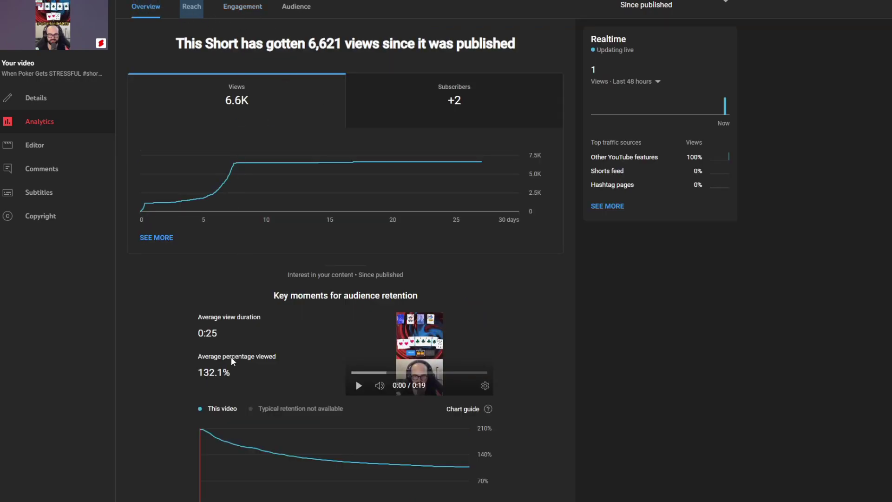
{"action": "mouse_move", "coordinate": [232, 373]}
{"action": "left_mouse_down"}
{"action": "mouse_move", "coordinate": [199, 374]}
{"action": "mouse_move", "coordinate": [230, 377]}
{"action": "left_mouse_up"}
{"action": "left_click", "coordinate": [200, 375]}
{"action": "left_click", "coordinate": [198, 378]}
- Scroll the Short's analytics and highlight the 33.6% average percentage viewed
{"action": "left_click", "coordinate": [231, 374]}
{"action": "scroll", "coordinate": [242, 15], "scroll_direction": "down", "scroll_amount": 1}
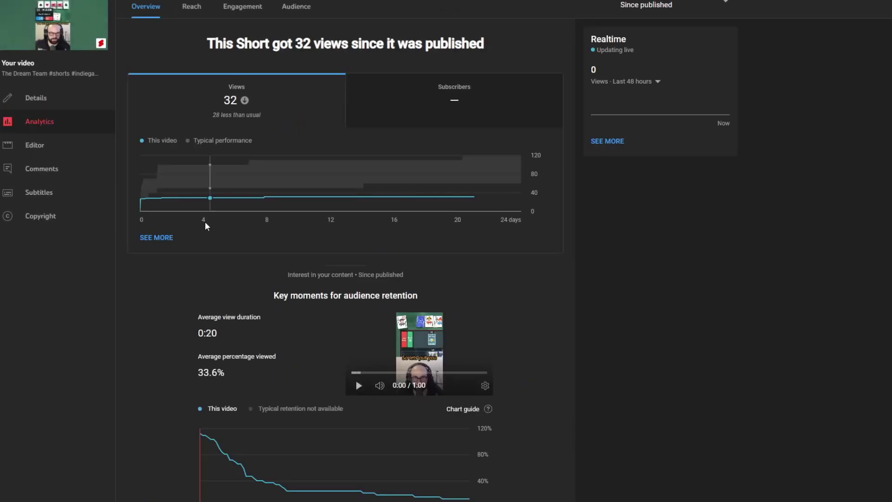
{"action": "scroll", "coordinate": [205, 231], "scroll_direction": "down", "scroll_amount": 1}
{"action": "left_click_drag", "start_coordinate": [232, 312], "coordinate": [190, 314]}
{"action": "left_click", "coordinate": [190, 314]}
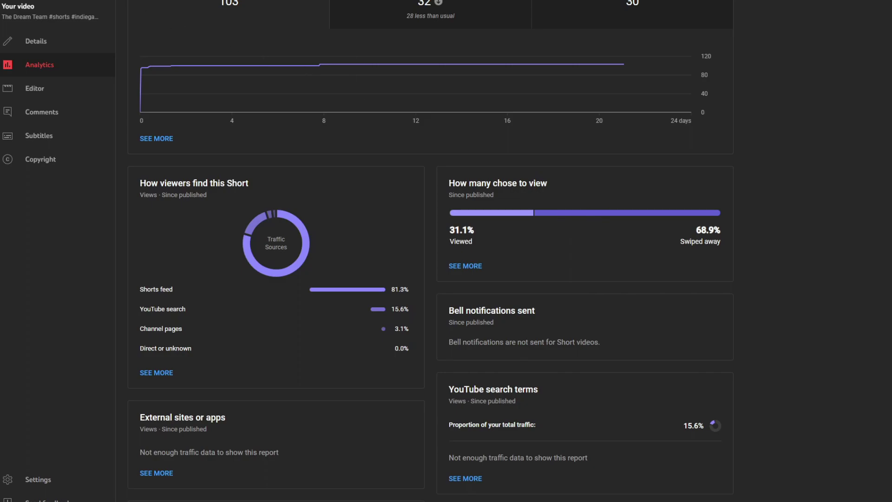
- Review the Prospector Short's reach cards: 200 views and 35.1% chose to view
{"action": "key", "text": "alt+Left"}
{"action": "scroll", "coordinate": [864, 340], "scroll_direction": "down", "scroll_amount": 6}
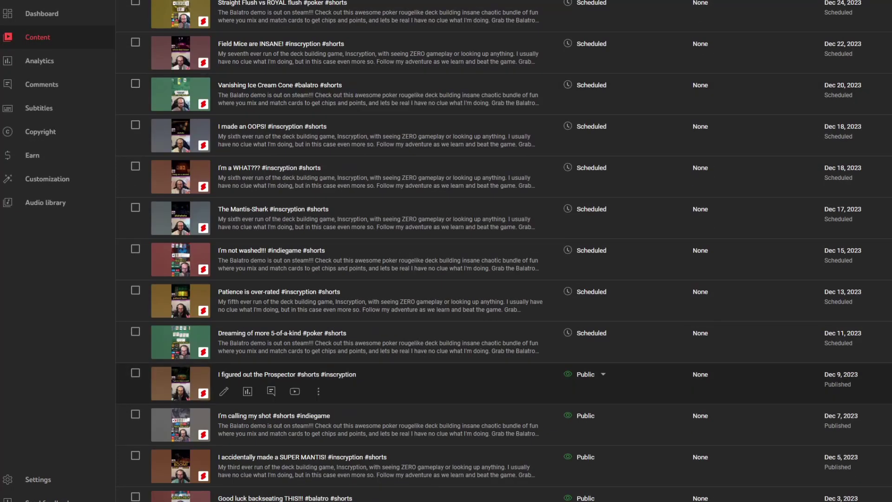
{"action": "left_click", "coordinate": [248, 391]}
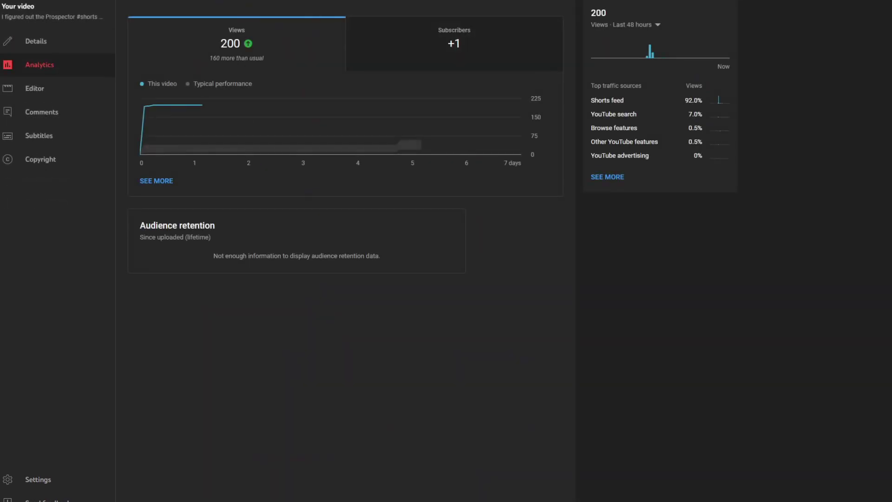
{"action": "scroll", "coordinate": [535, 202], "scroll_direction": "down", "scroll_amount": 1}
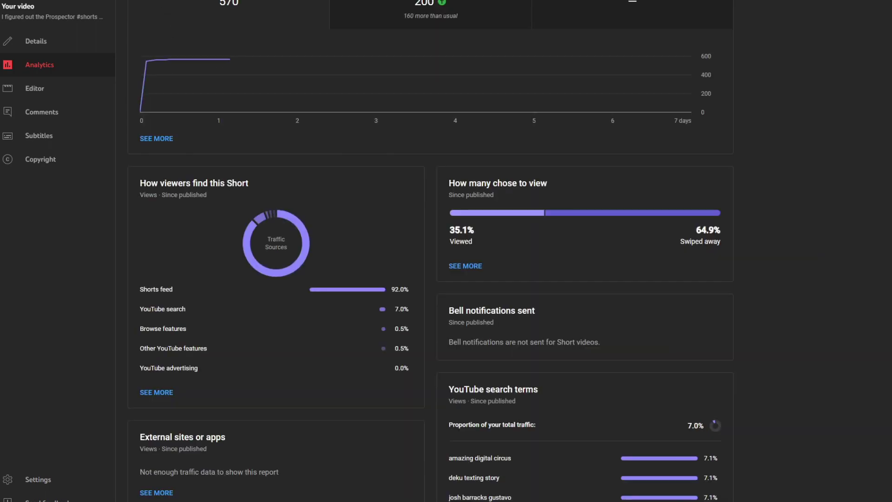
{"action": "scroll", "coordinate": [275, 223], "scroll_direction": "down", "scroll_amount": 4}
{"action": "scroll", "coordinate": [277, 221], "scroll_direction": "up", "scroll_amount": 3}
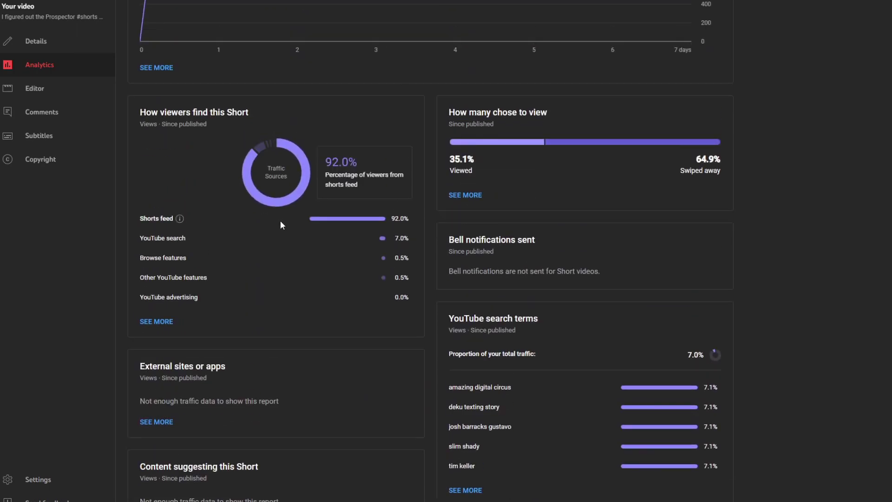
{"action": "mouse_move", "coordinate": [294, 240]}
{"action": "scroll", "coordinate": [296, 244], "scroll_direction": "down", "scroll_amount": 3}
{"action": "scroll", "coordinate": [298, 247], "scroll_direction": "up", "scroll_amount": 4}
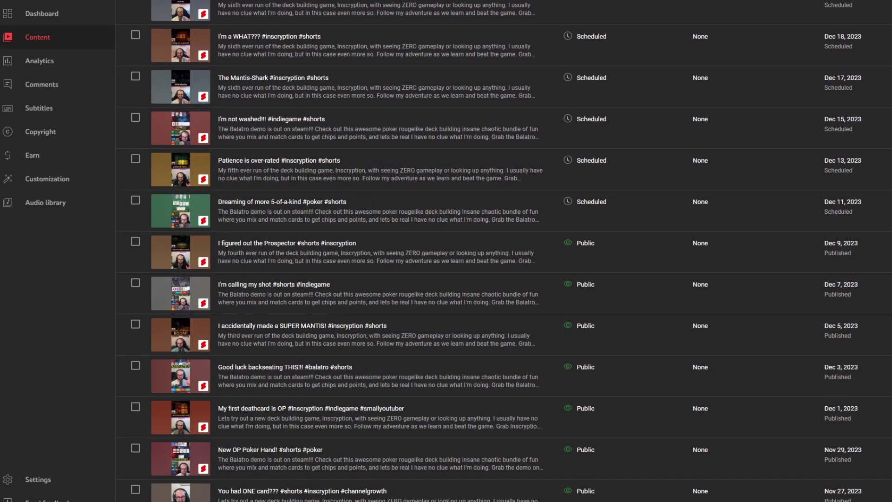
{"action": "scroll", "coordinate": [325, 288], "scroll_direction": "down", "scroll_amount": 3}
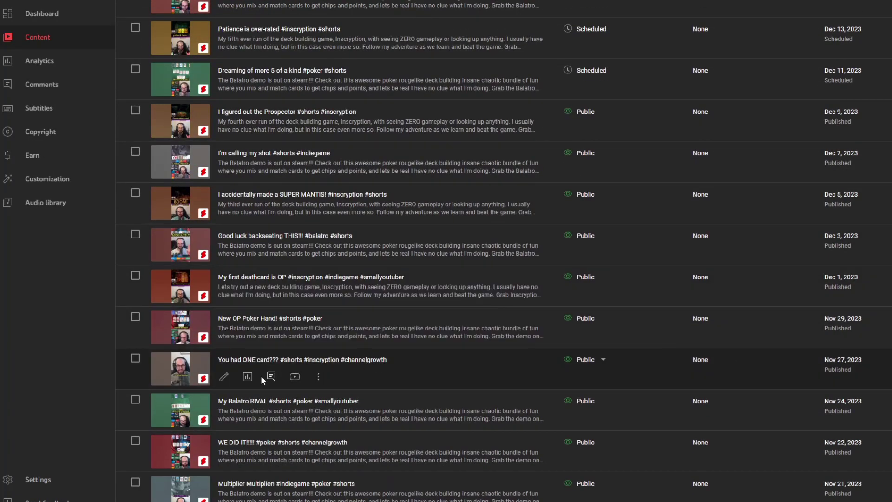
- Check the You had ONE card??? Short's analytics, then go back to the Shorts list
{"action": "left_click", "coordinate": [248, 375]}
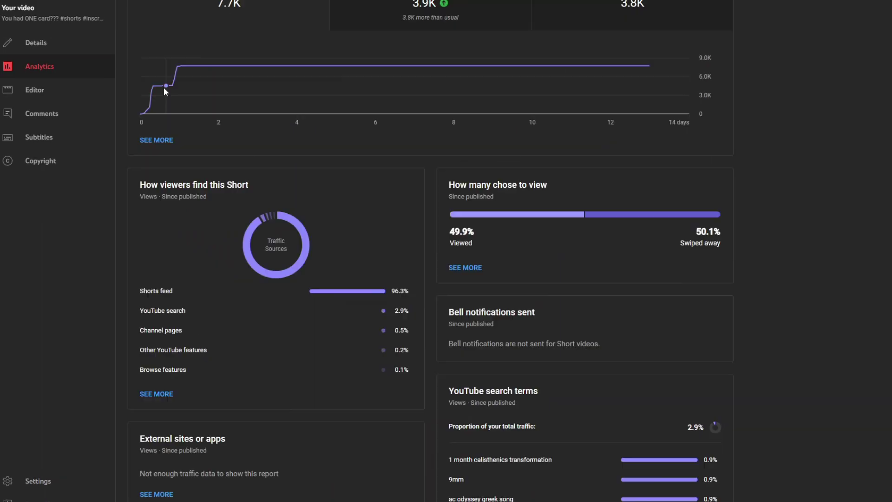
{"action": "scroll", "coordinate": [163, 87], "scroll_direction": "up", "scroll_amount": 2}
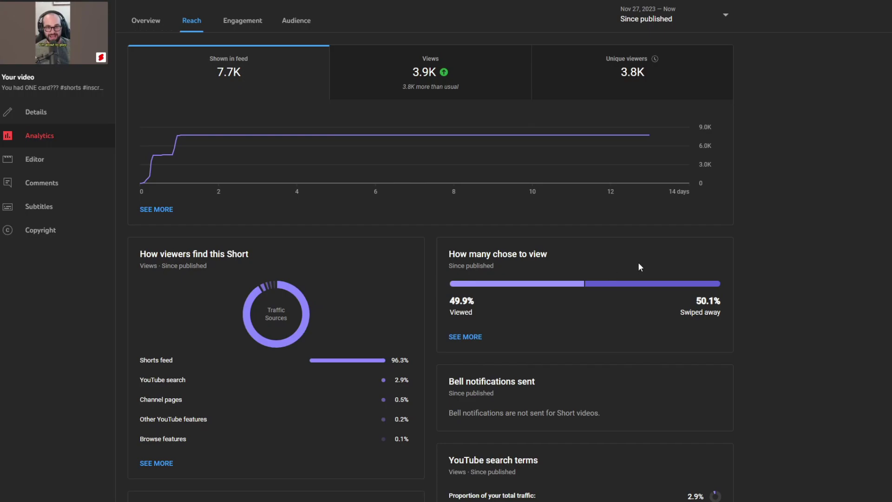
{"action": "key", "text": "alt+Left"}
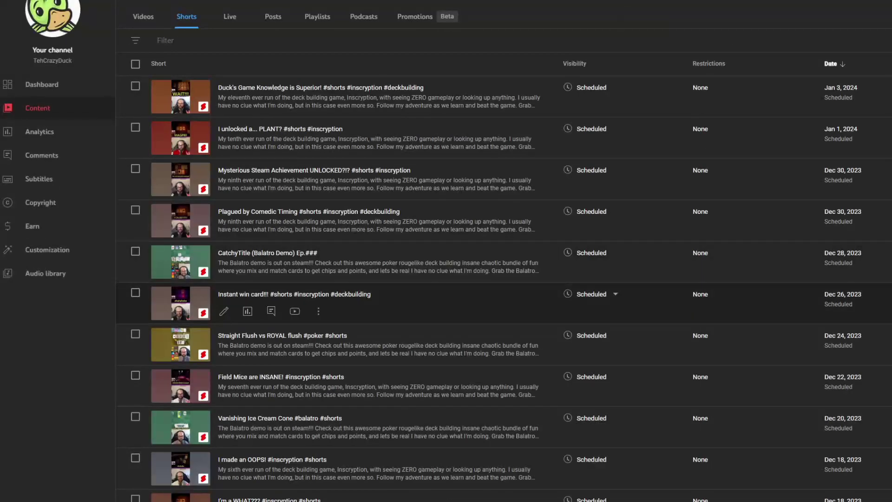
- Review the My first deathcard is OP Short's reach: 4.8K shown in feed, 2.3K views
{"action": "scroll", "coordinate": [269, 365], "scroll_direction": "down", "scroll_amount": 10}
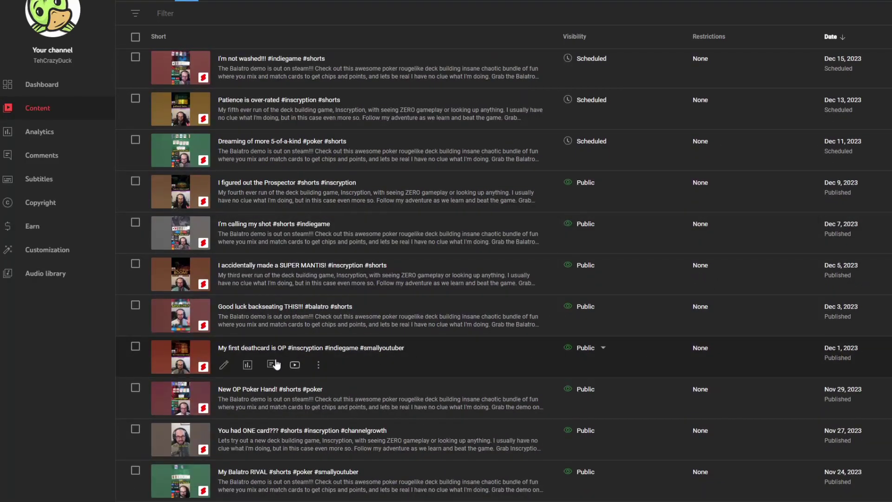
{"action": "left_click", "coordinate": [248, 365]}
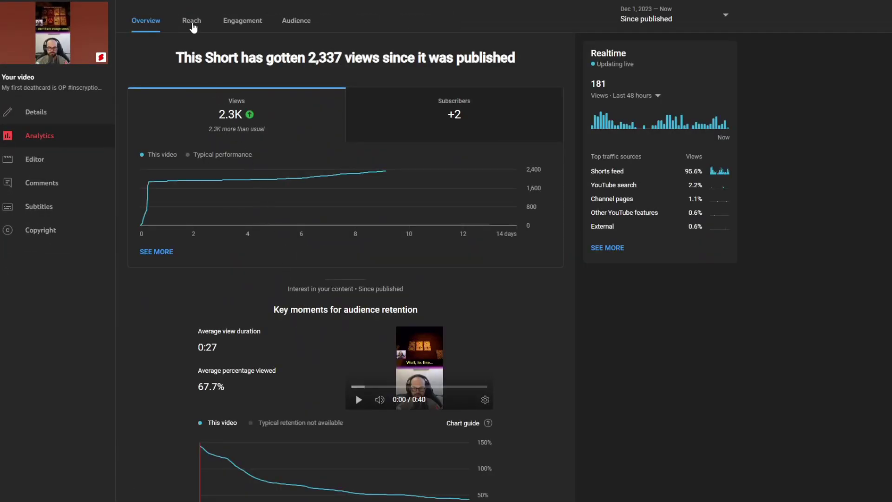
{"action": "left_click", "coordinate": [193, 27]}
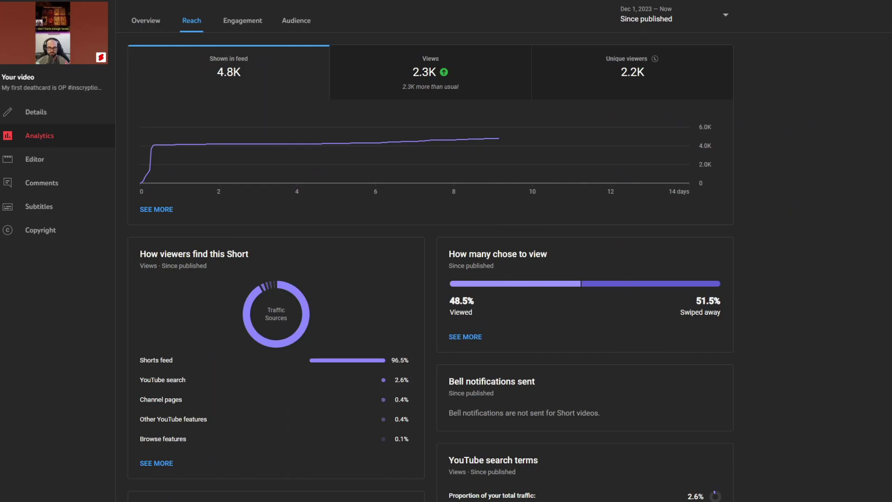
{"action": "left_click", "coordinate": [42, 45]}
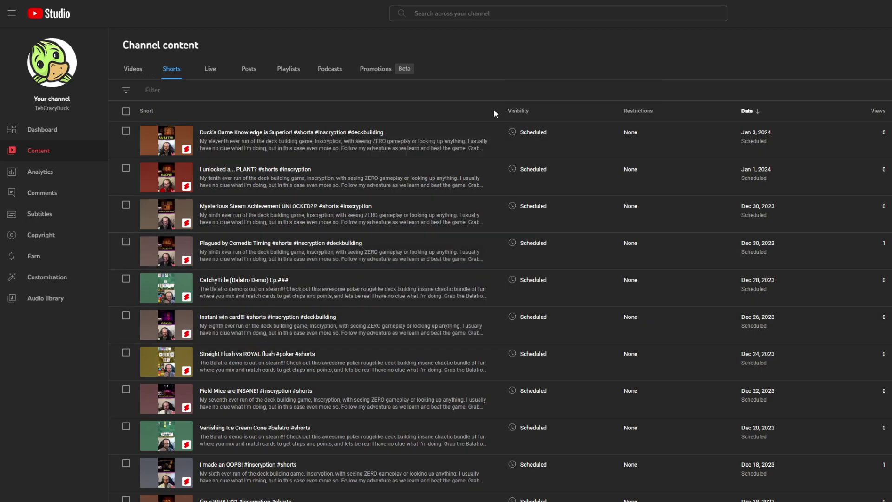
- Switch to the Videos tab and scroll down to the early-December Ep.14 episode
{"action": "left_click", "coordinate": [135, 68]}
{"action": "scroll", "coordinate": [821, 277], "scroll_direction": "down", "scroll_amount": 5}
{"action": "scroll", "coordinate": [820, 274], "scroll_direction": "down", "scroll_amount": 3}
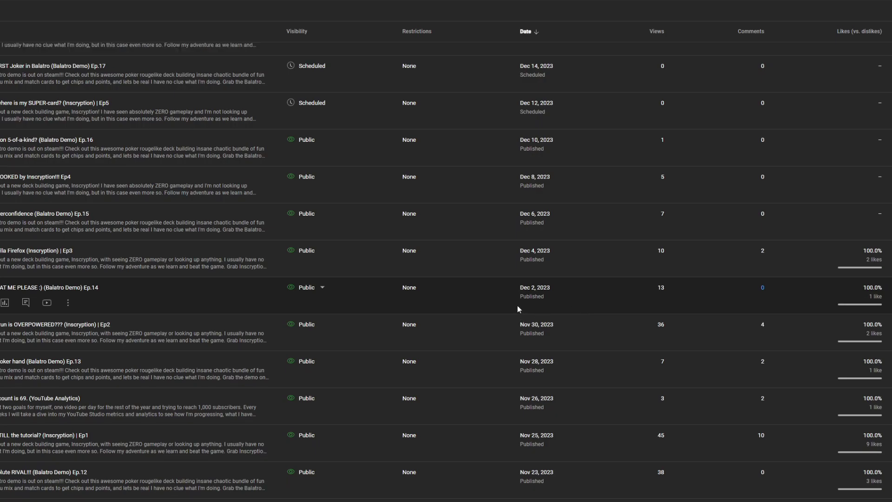
{"action": "scroll", "coordinate": [517, 305], "scroll_direction": "up", "scroll_amount": 8}
{"action": "scroll", "coordinate": [538, 274], "scroll_direction": "down", "scroll_amount": 8}
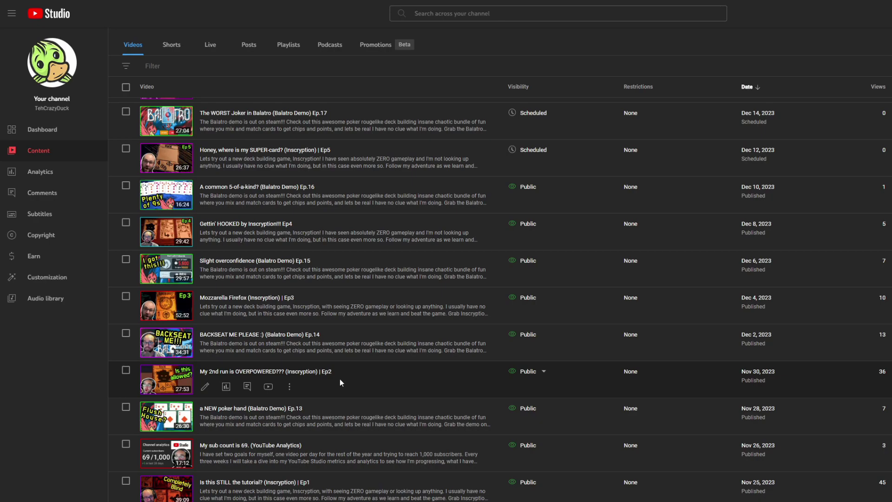
{"action": "scroll", "coordinate": [341, 378], "scroll_direction": "up", "scroll_amount": 5}
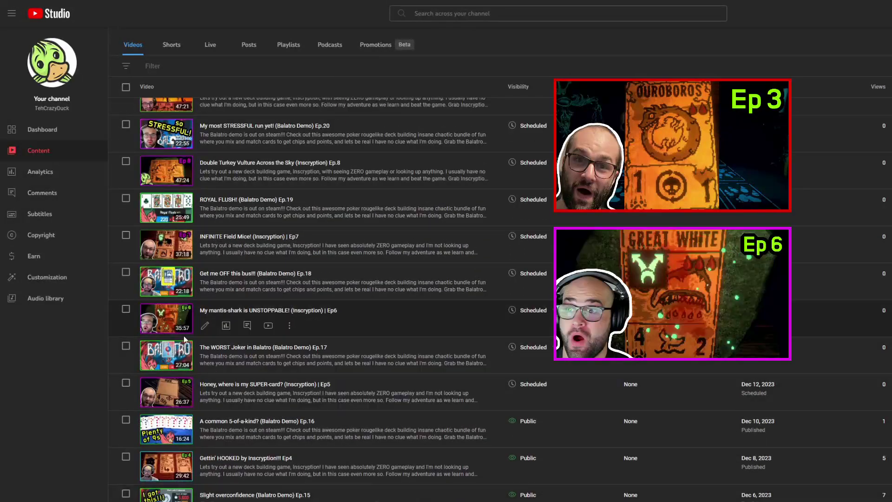
{"action": "scroll", "coordinate": [242, 371], "scroll_direction": "up", "scroll_amount": 3}
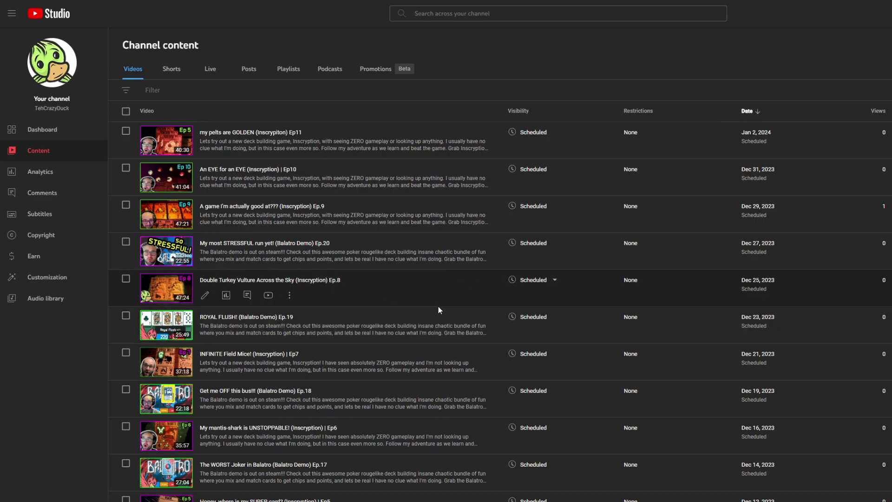
{"action": "scroll", "coordinate": [448, 310], "scroll_direction": "down", "scroll_amount": 5}
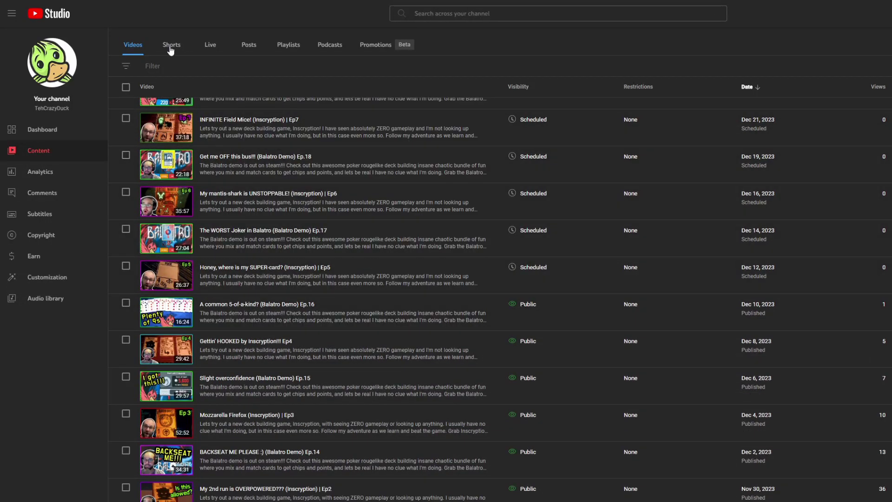
{"action": "left_click", "coordinate": [171, 46]}
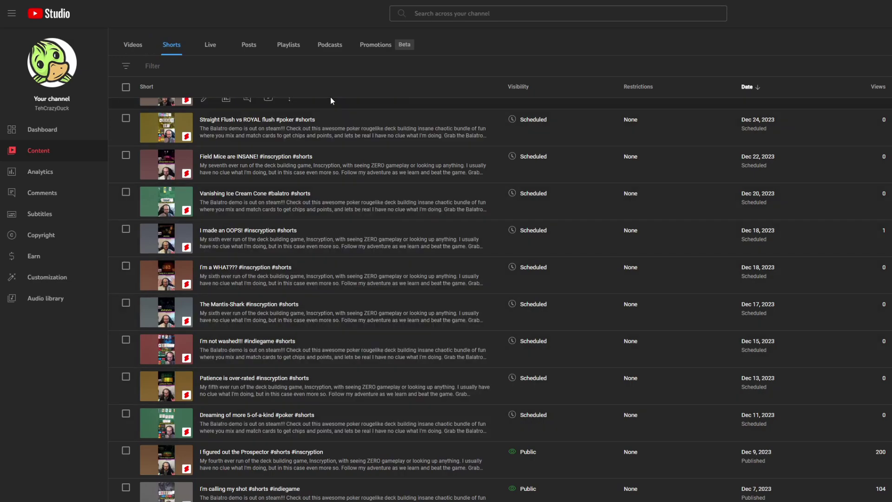
{"action": "left_click", "coordinate": [124, 47]}
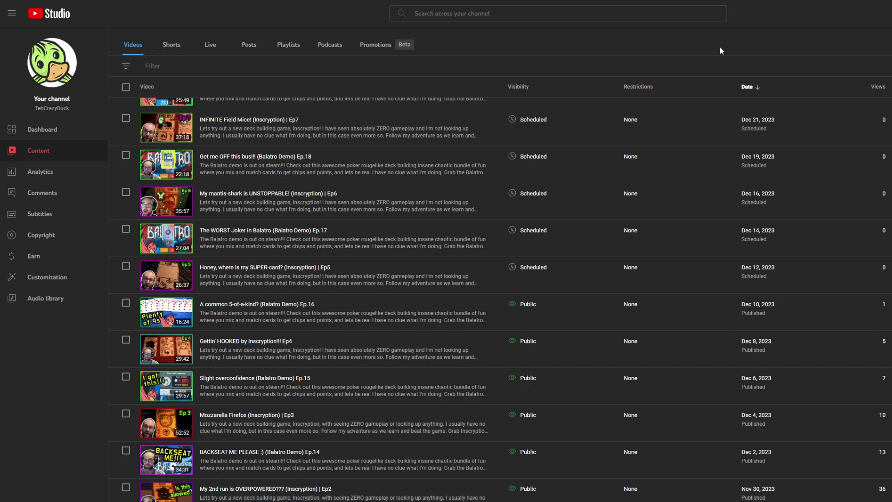
{"action": "left_click", "coordinate": [171, 44]}
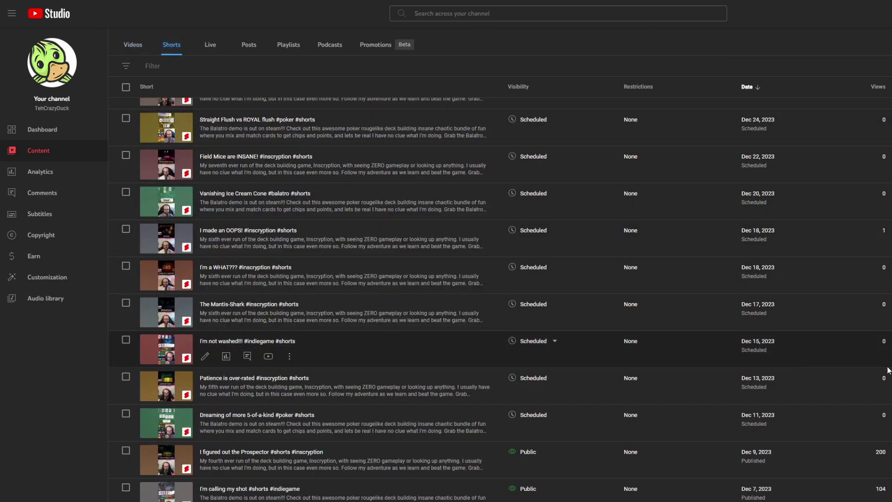
{"action": "scroll", "coordinate": [888, 371], "scroll_direction": "down", "scroll_amount": 5}
{"action": "scroll", "coordinate": [889, 371], "scroll_direction": "up", "scroll_amount": 8}
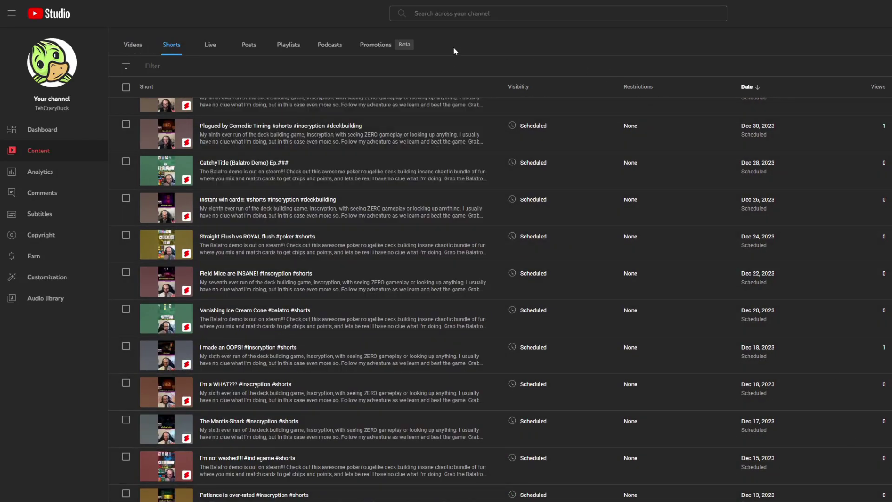
{"action": "left_click", "coordinate": [130, 46]}
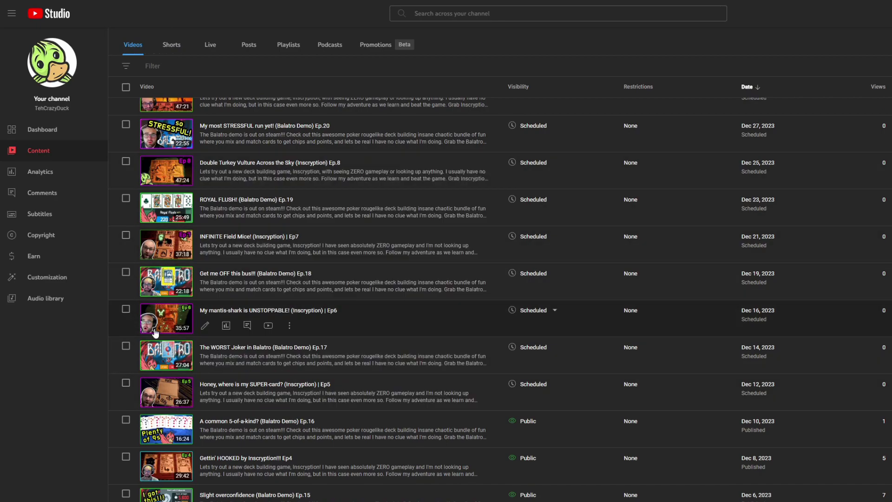
{"action": "scroll", "coordinate": [177, 363], "scroll_direction": "up", "scroll_amount": 3}
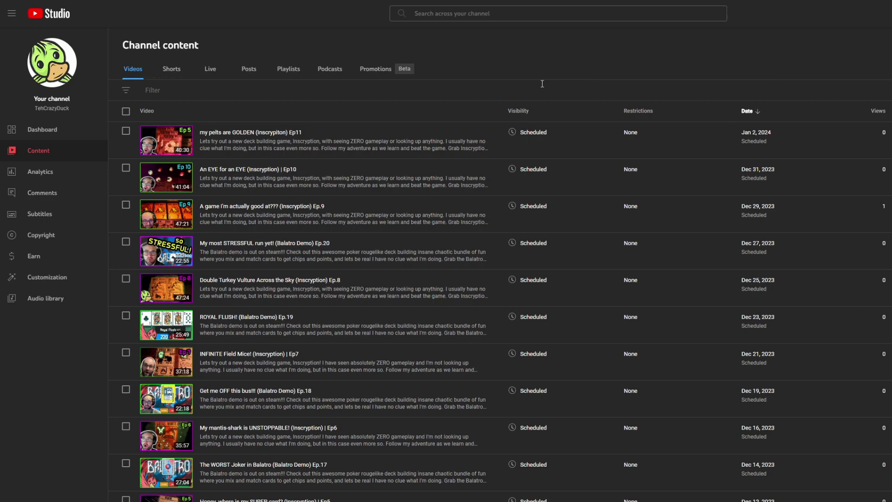
{"action": "scroll", "coordinate": [706, 130], "scroll_direction": "down", "scroll_amount": 10}
{"action": "scroll", "coordinate": [707, 130], "scroll_direction": "up", "scroll_amount": 10}
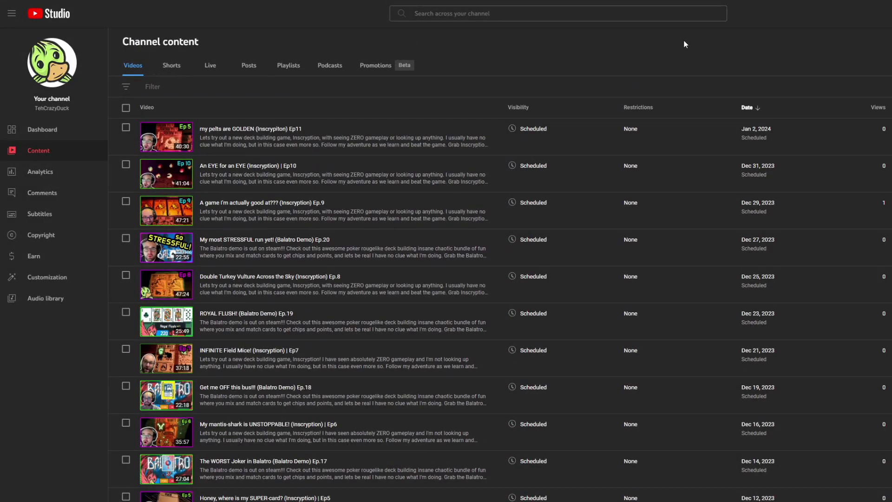
{"action": "scroll", "coordinate": [684, 45], "scroll_direction": "up", "scroll_amount": 1}
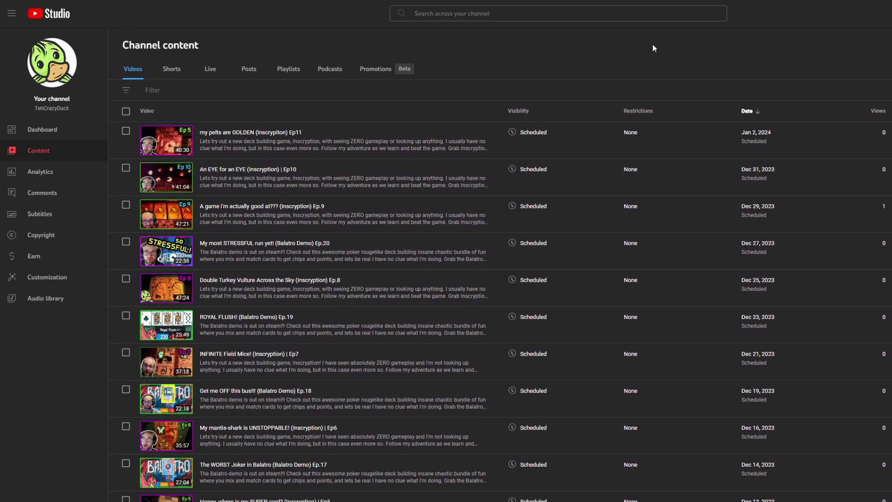